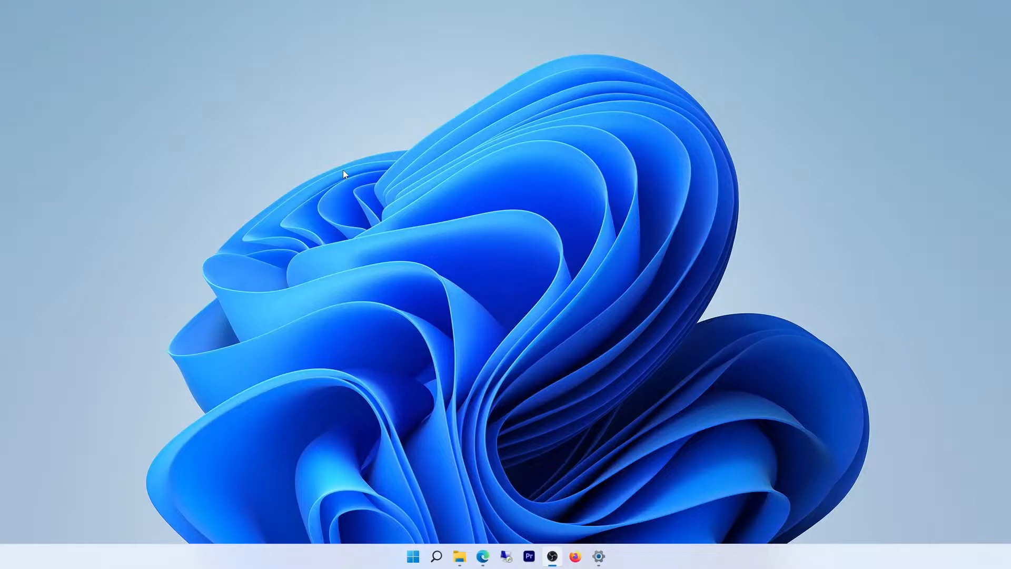
Open Adobe Premiere Pro and start a new project.
click(528, 558)
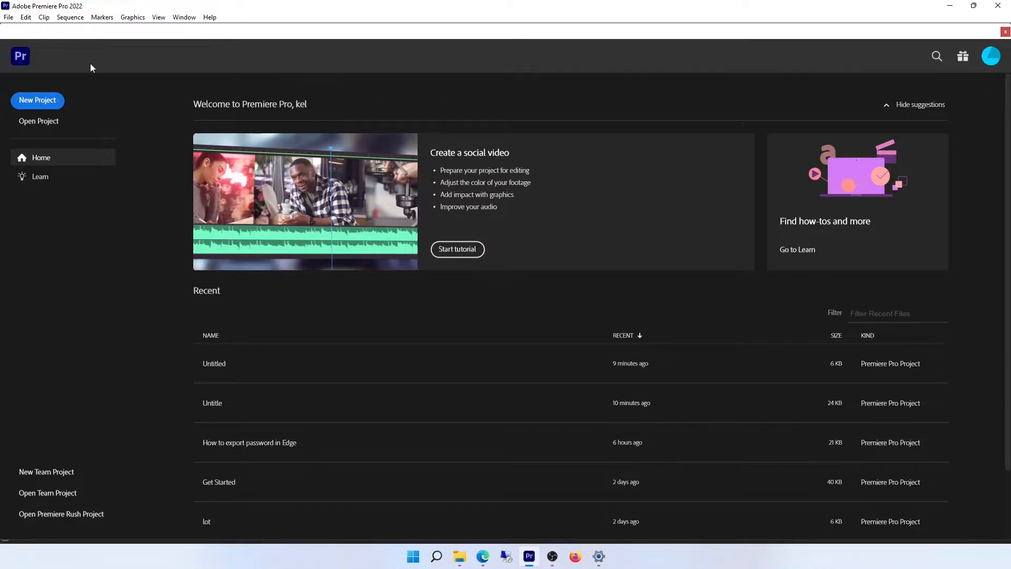
click(49, 100)
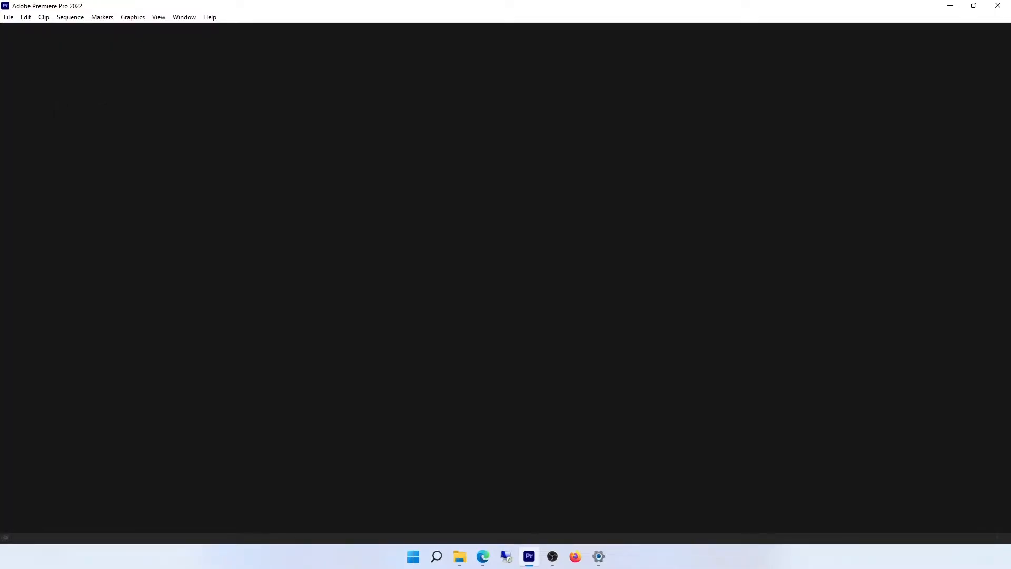
drag(18, 110, 402, 96)
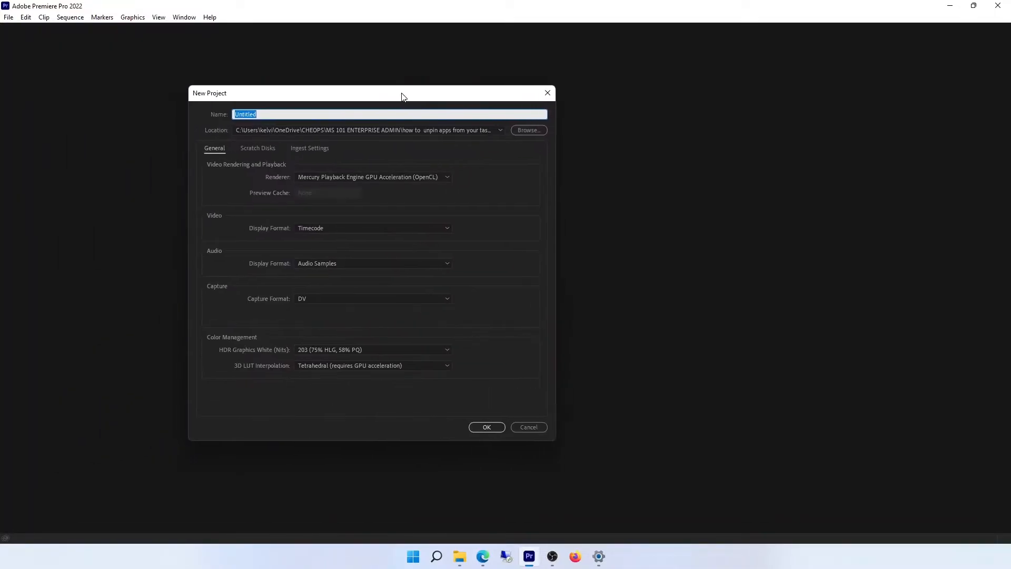
Set the project location to a new folder named "Adobe pre" inside Videos.
click(519, 130)
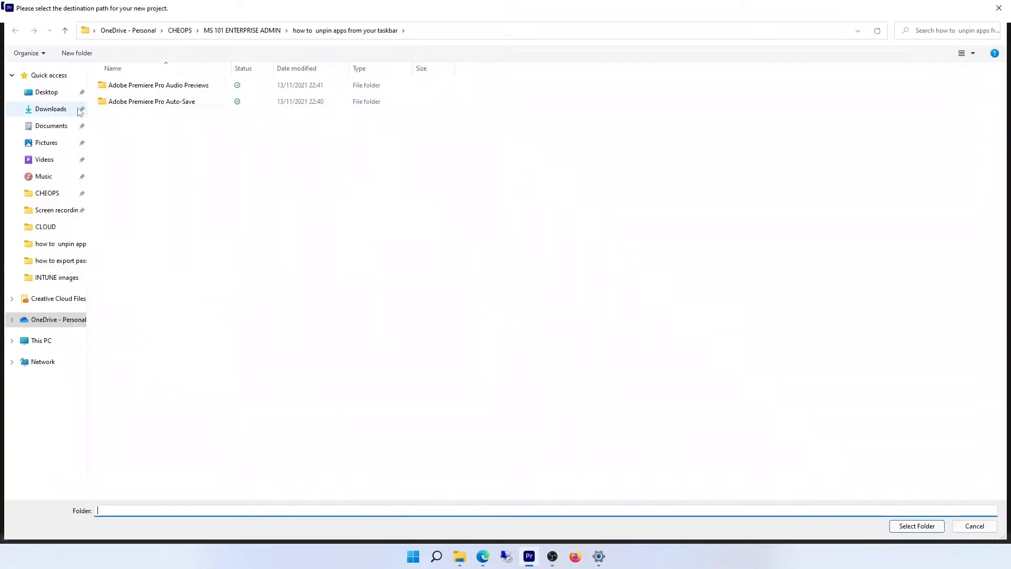
click(45, 159)
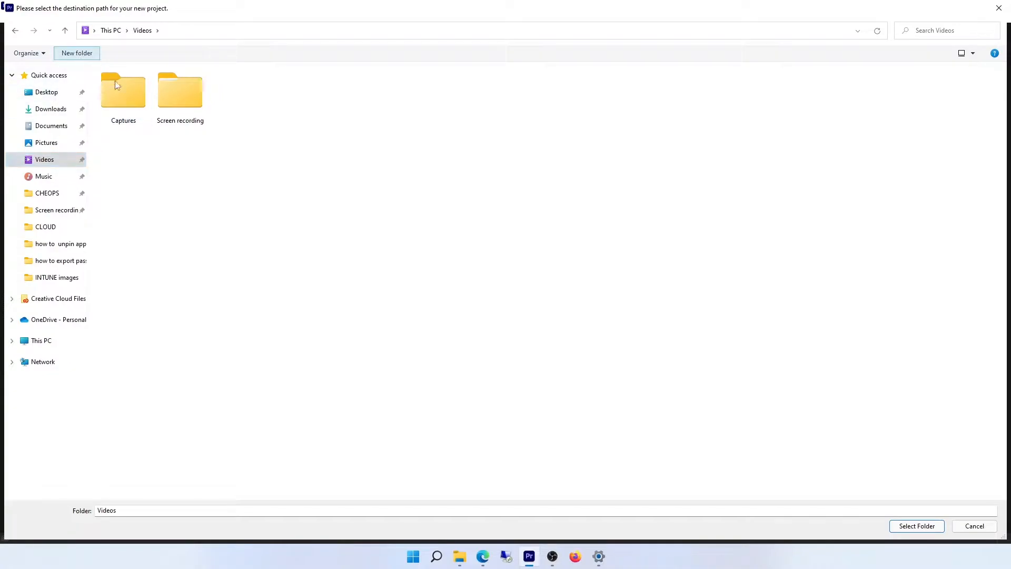
click(77, 53)
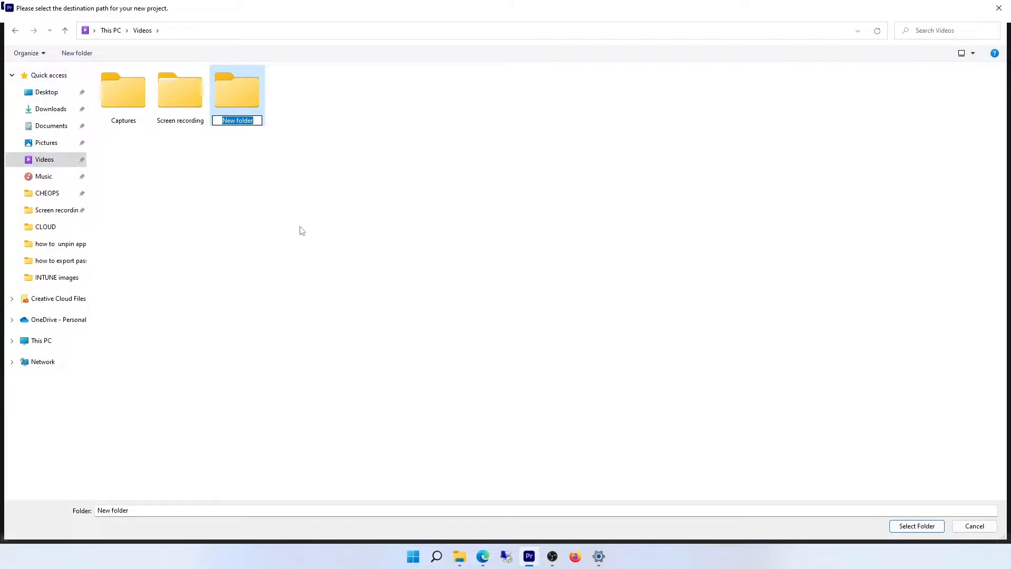
text(Adobe pre)
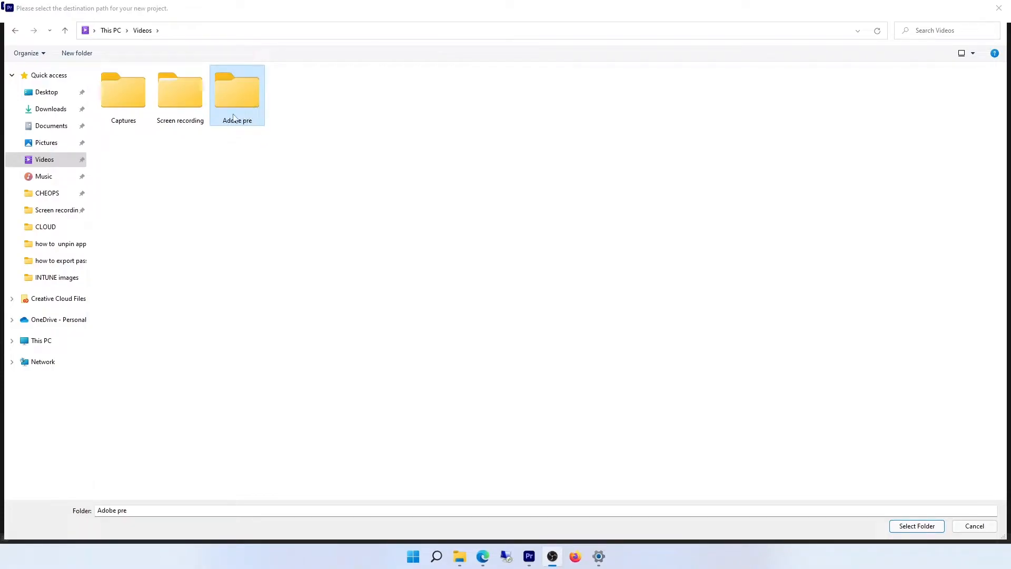
click(913, 526)
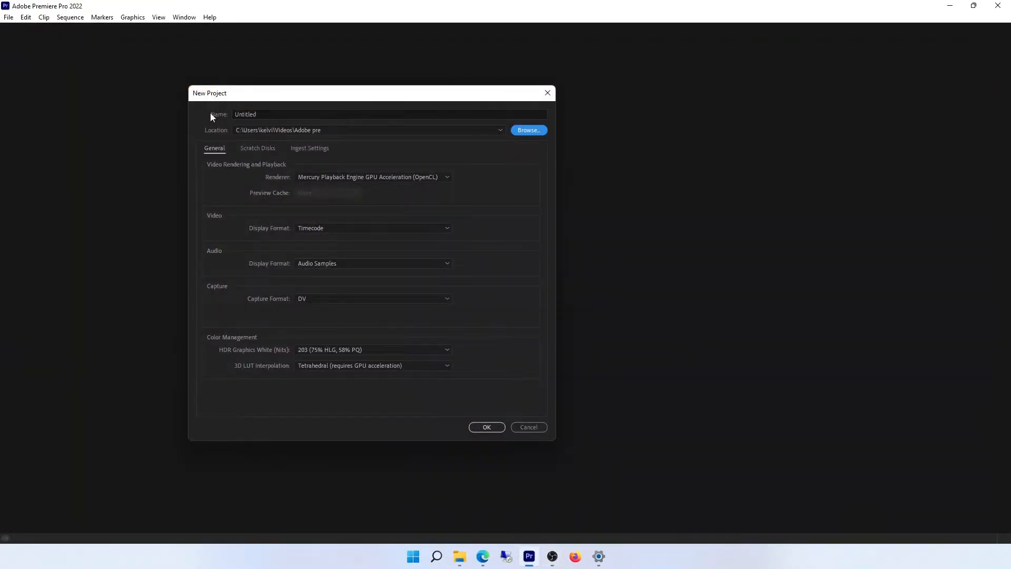
Name the project with the owner's first name followed by 1 and create it, keeping Audio Samples and 203 (75% HLG, 58% PQ).
click(240, 115)
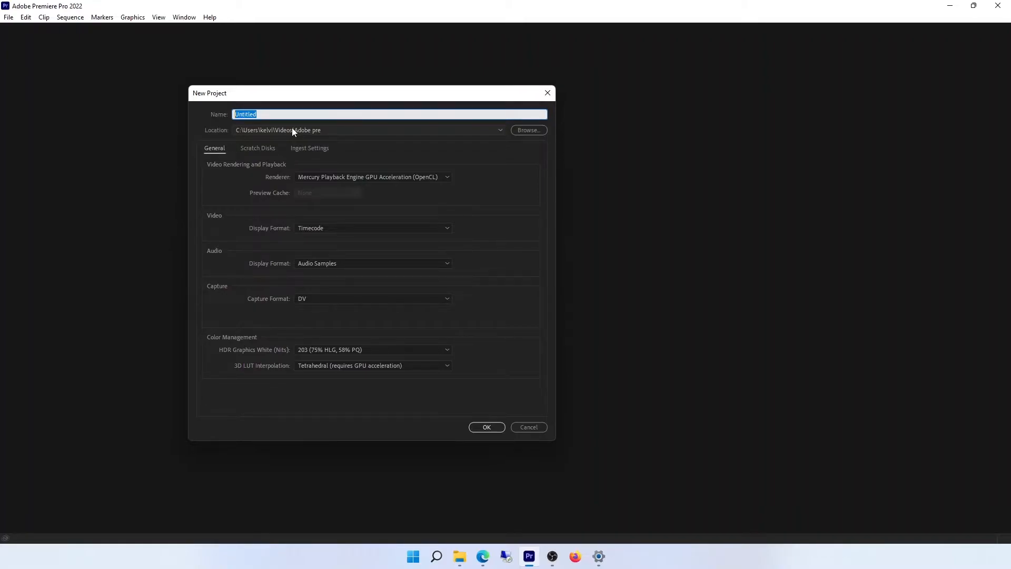
text(Kelvin1)
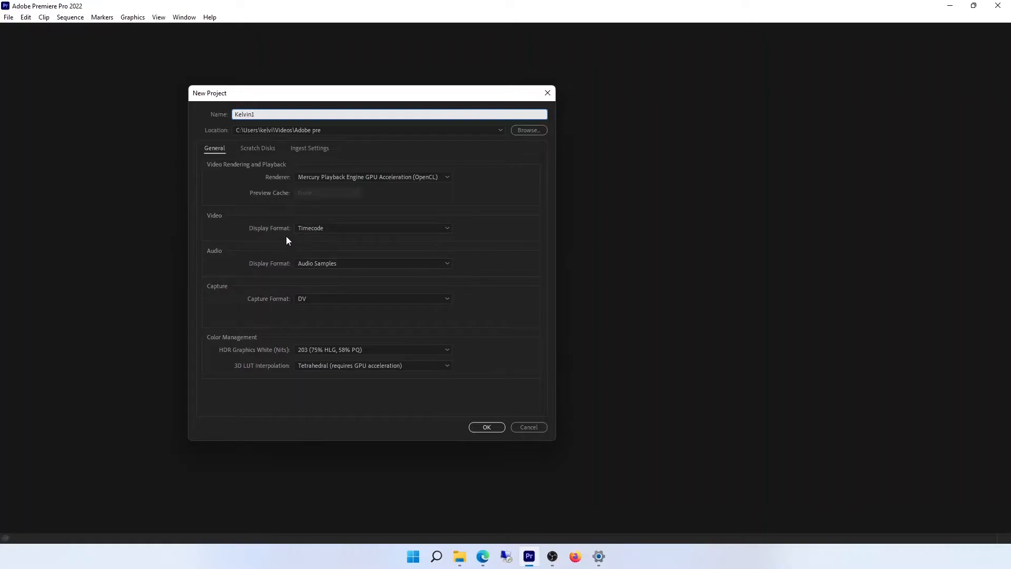
click(351, 264)
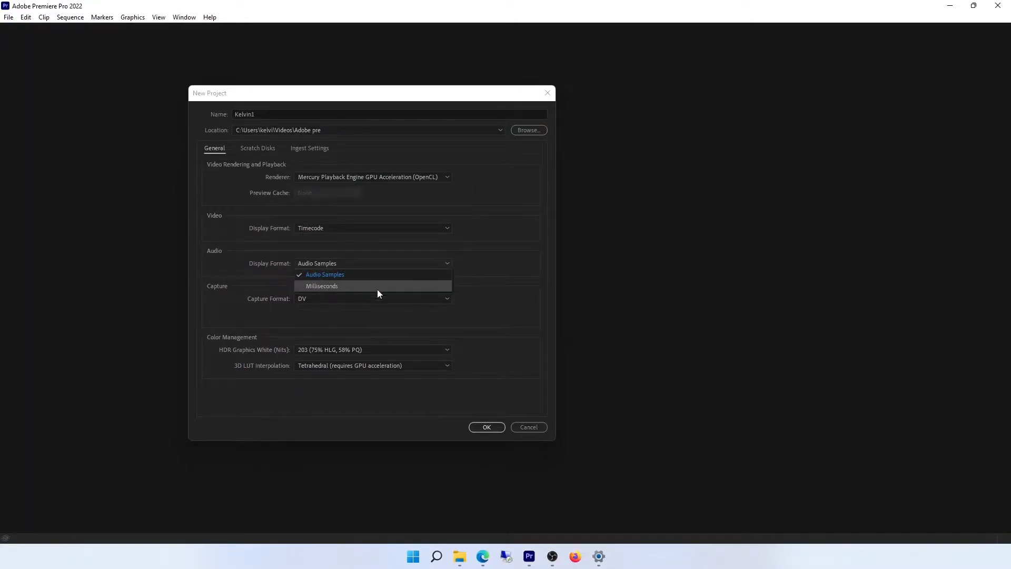
click(497, 262)
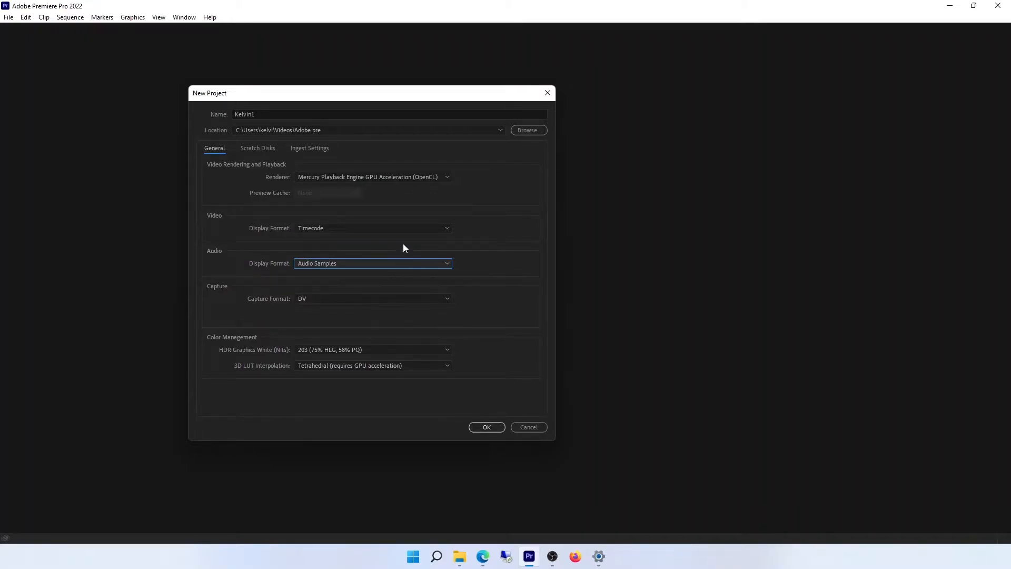
click(410, 356)
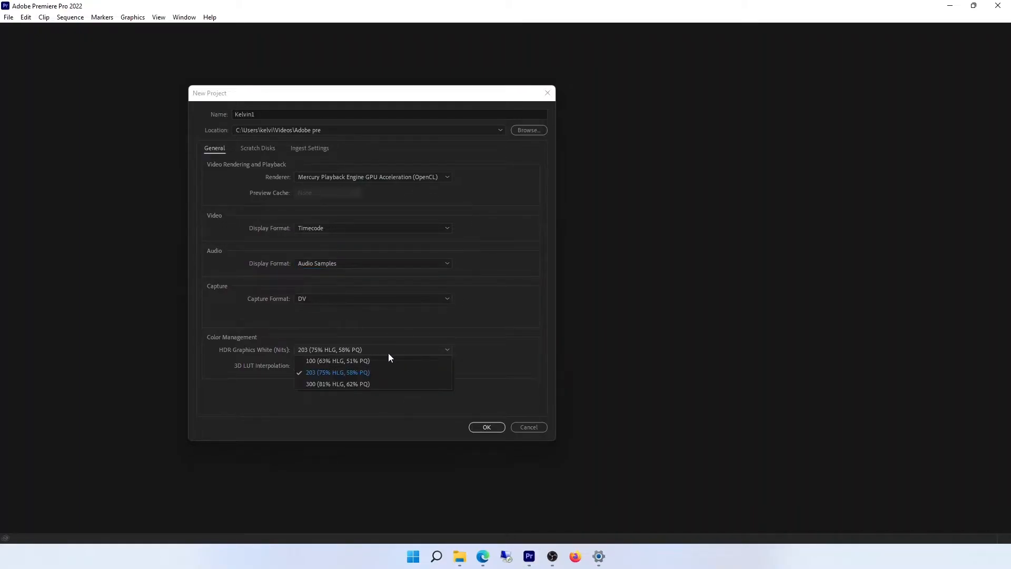
click(529, 334)
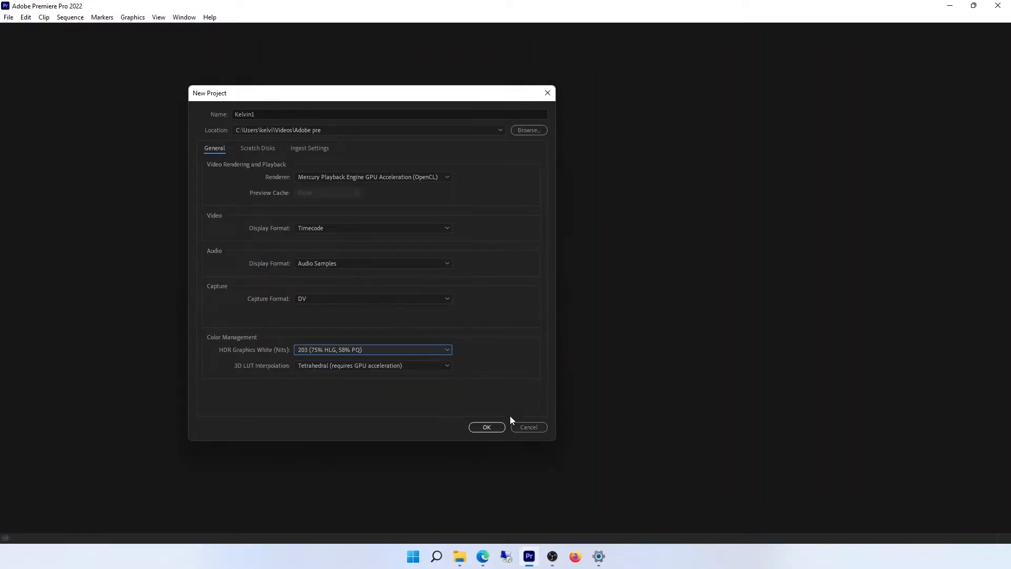
click(489, 426)
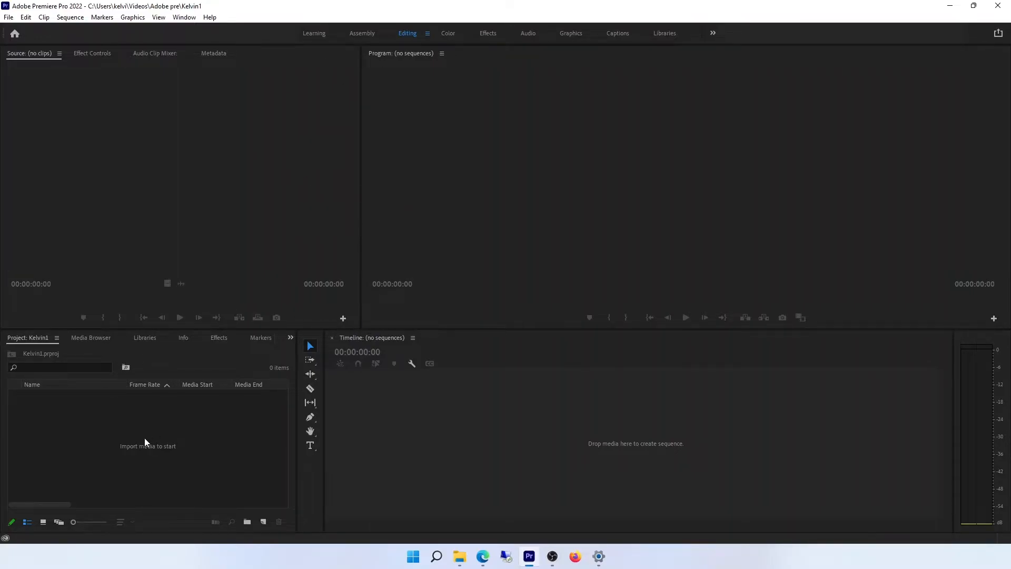
Create a bin named "Video Files" in the empty project.
right_click(162, 447)
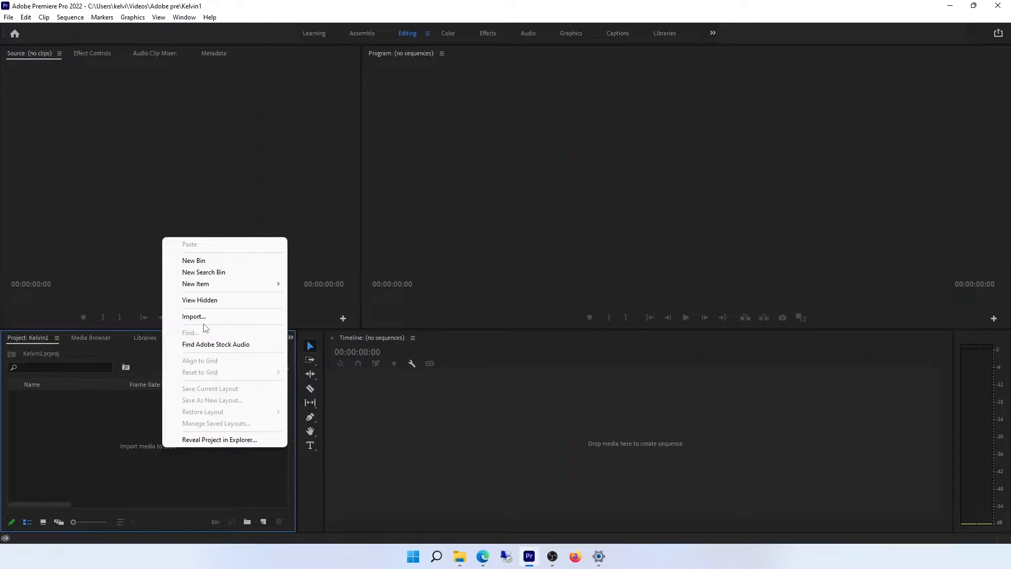
click(211, 261)
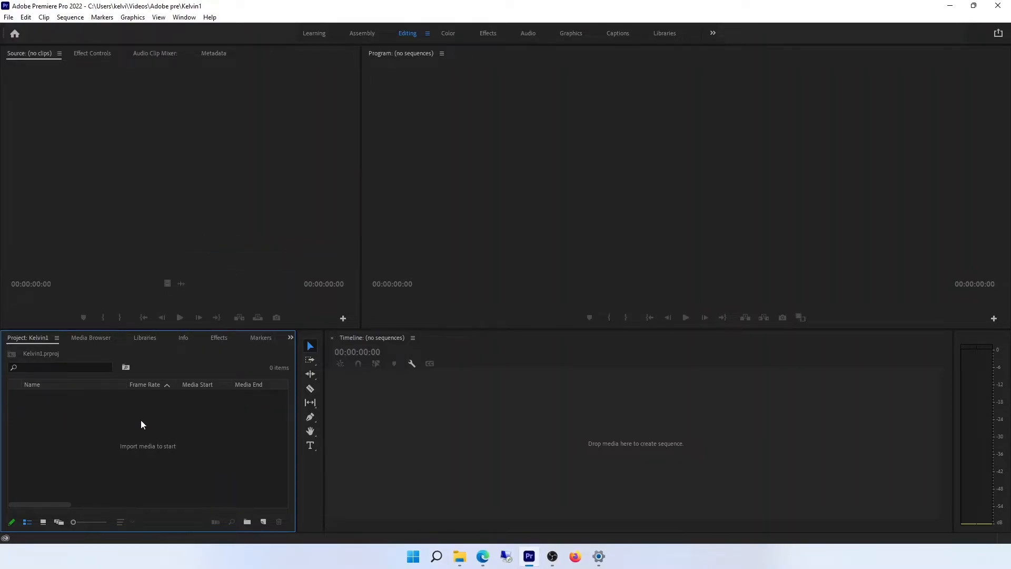
right_click(126, 437)
click(166, 254)
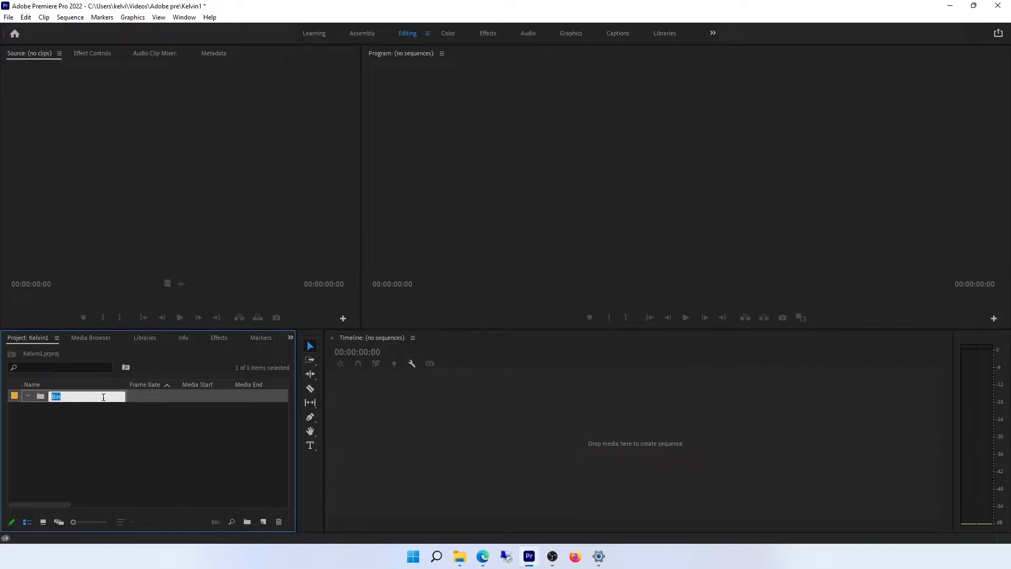
text(Video Files)
key(Return)
Create a second bin named "Music" at the top level of the project.
right_click(137, 440)
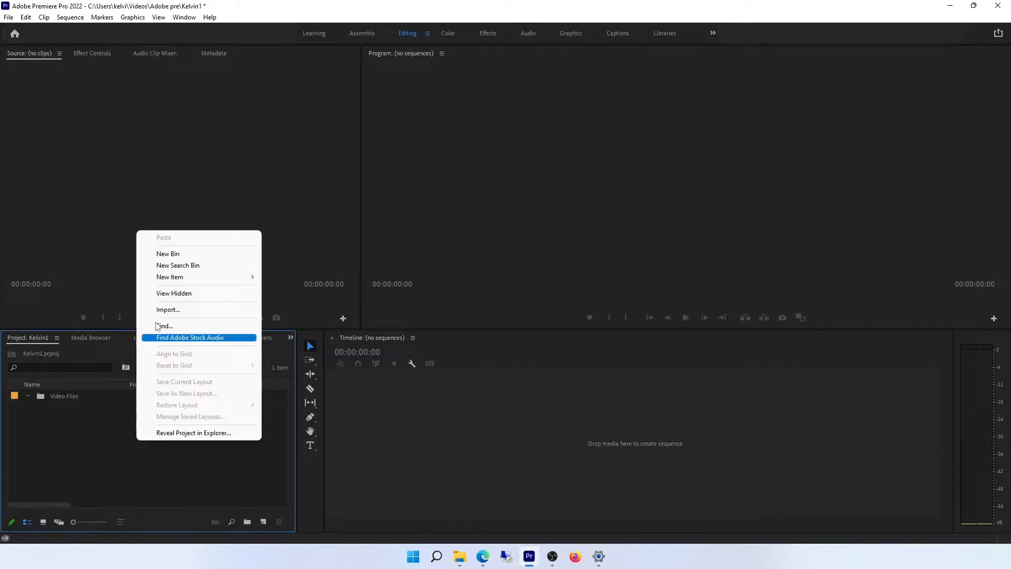
click(166, 253)
text(Ne)
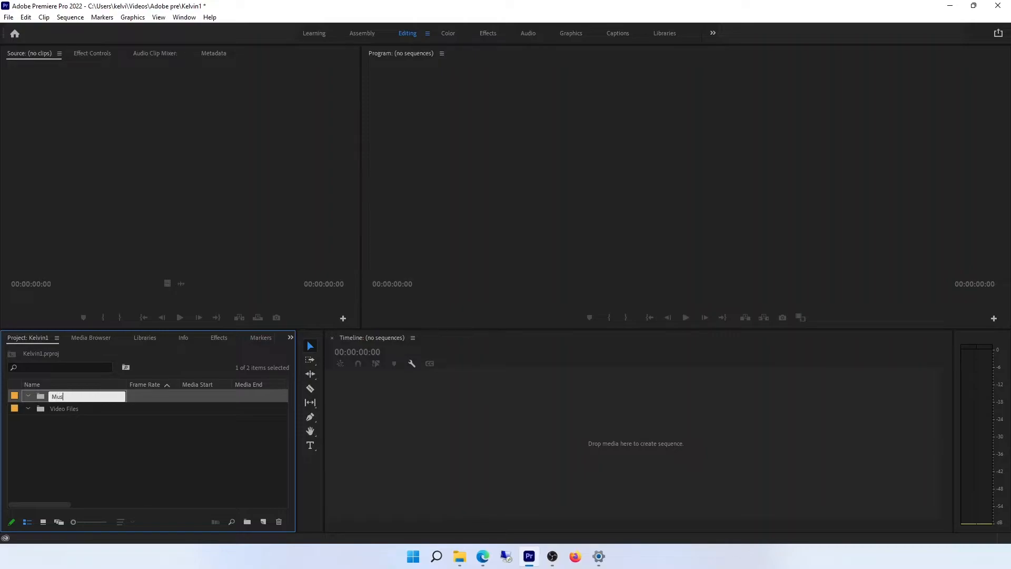
click(137, 443)
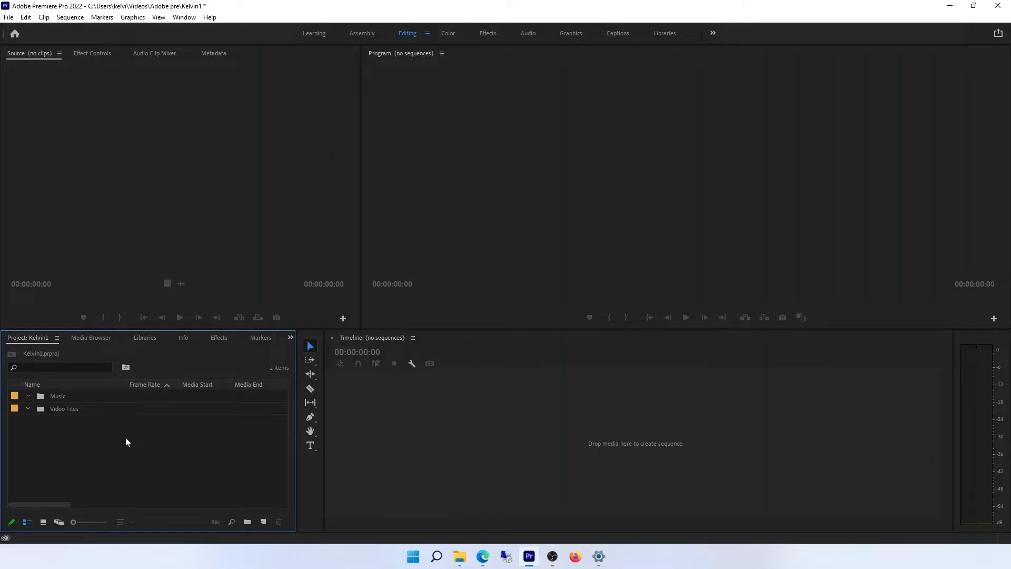
Switch to File Explorer and import the ME video from the Screen recording folder into the Video Files bin.
key(alt+Tab)
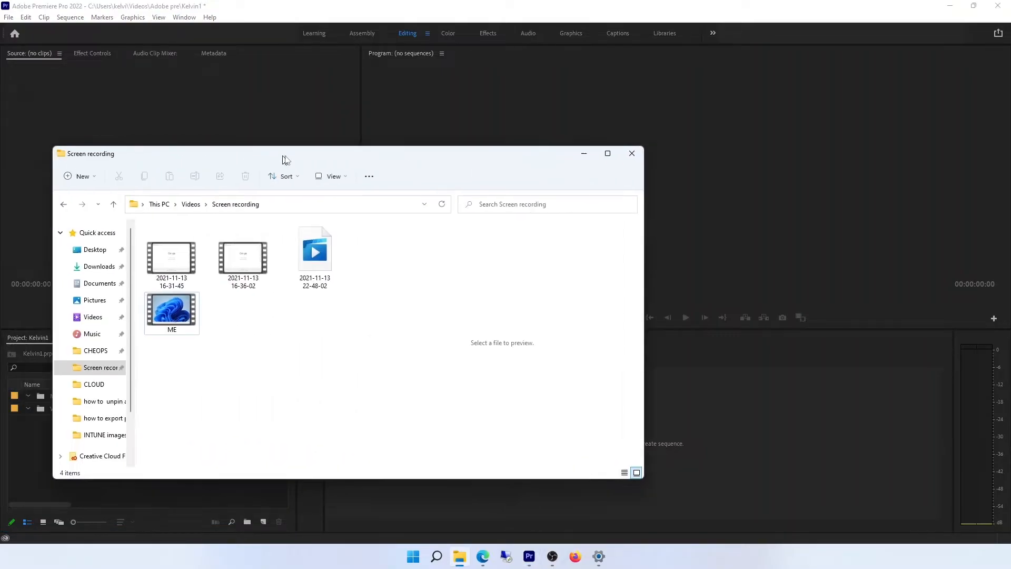
drag(286, 159, 498, 160)
drag(374, 310, 92, 408)
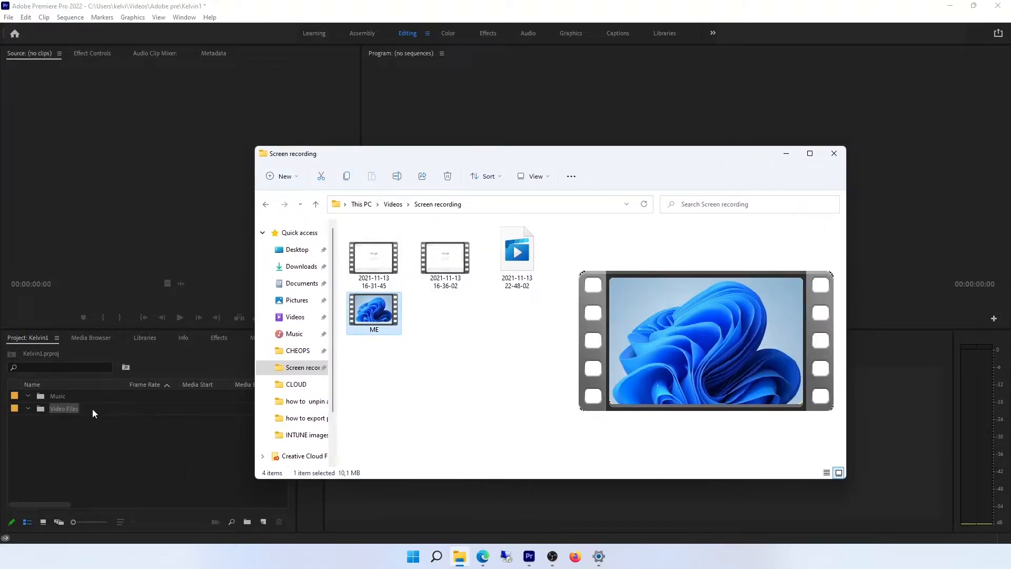
Import the goodbye-stress, Moonlight Reprise and the-way-home-6674 tracks from the computer's Music folder into the Music bin, then minimize File Explorer.
click(294, 333)
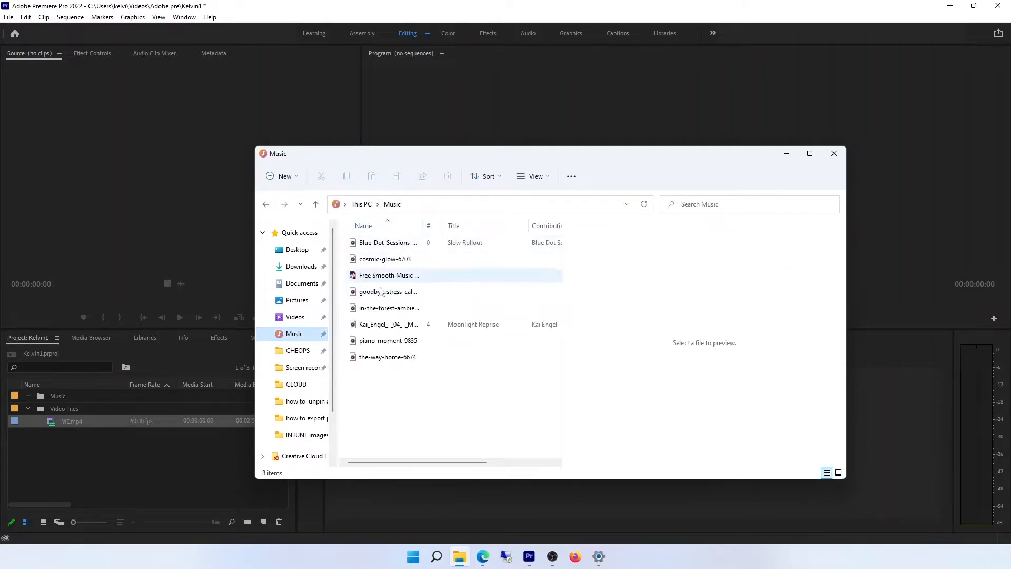
click(375, 358)
ctrl+click(380, 324)
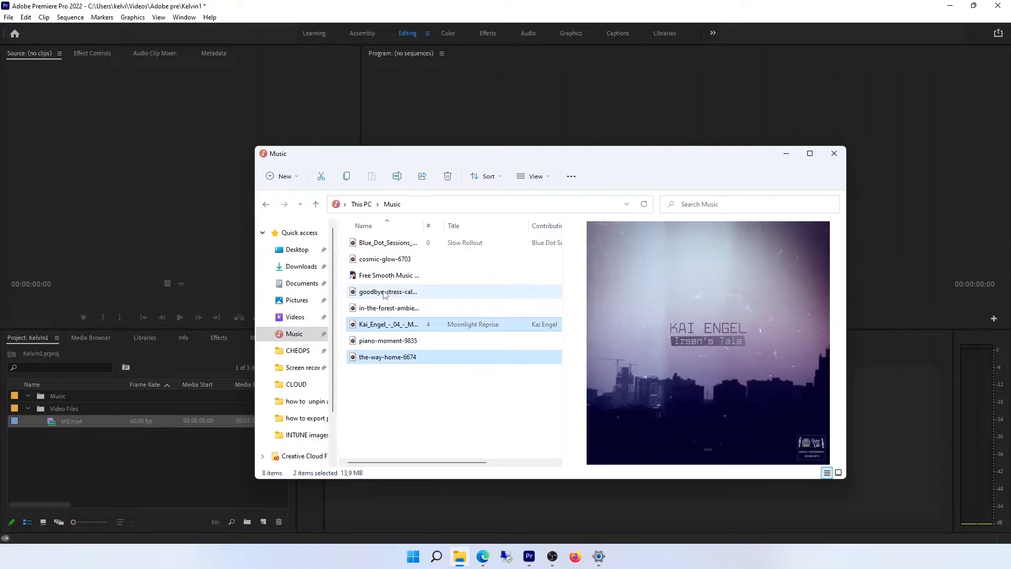
ctrl+click(384, 292)
drag(387, 294, 81, 393)
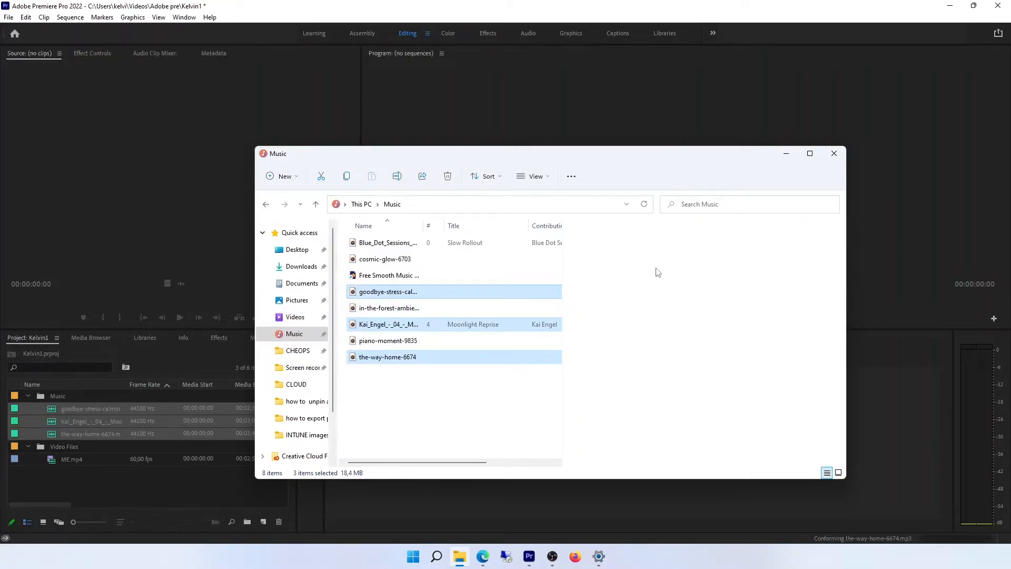
click(786, 156)
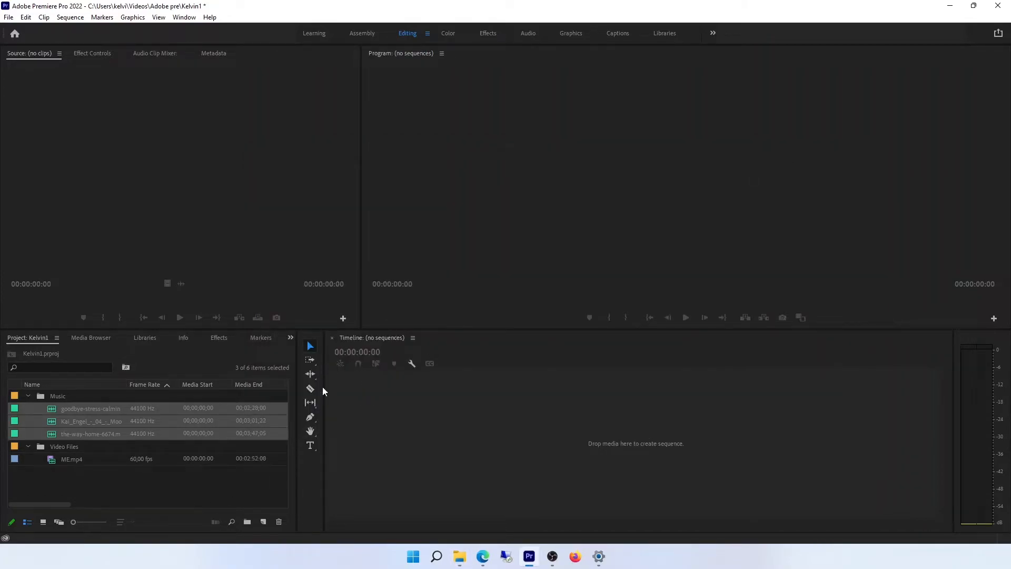
click(85, 462)
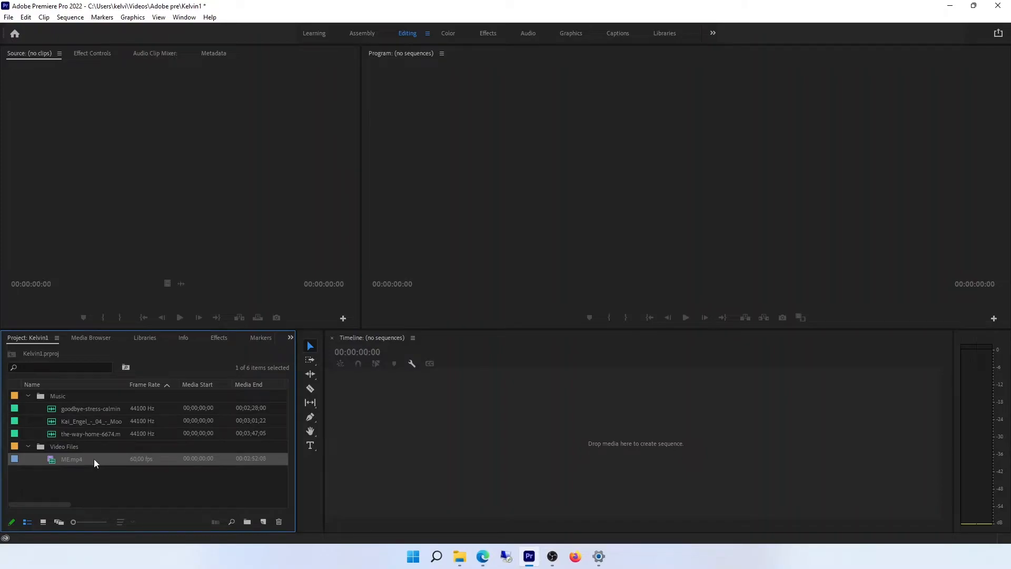
click(93, 458)
click(143, 459)
click(64, 458)
click(39, 458)
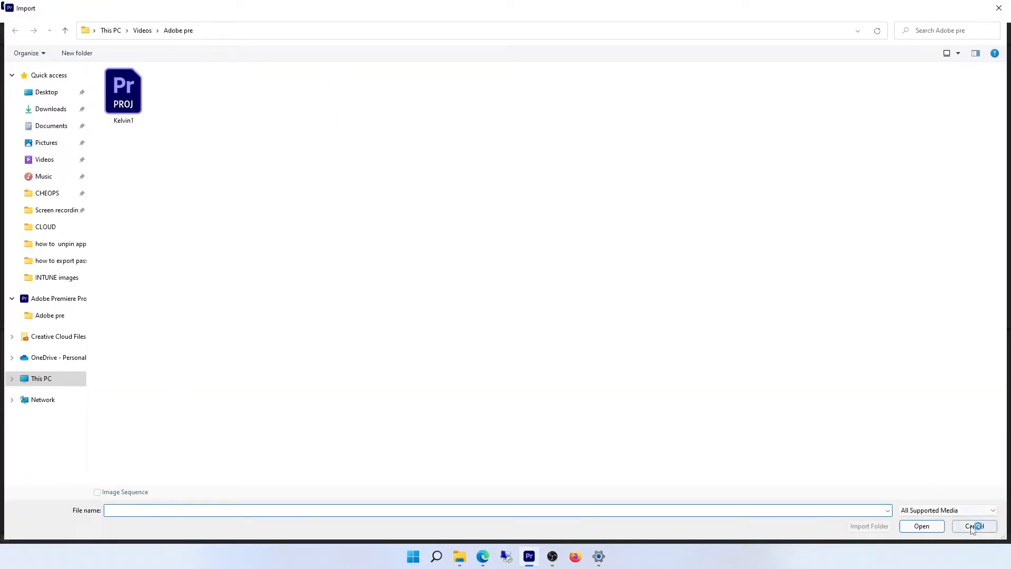
click(973, 527)
Create a sequence by placing the ME.mp4 clip in the empty timeline.
click(152, 461)
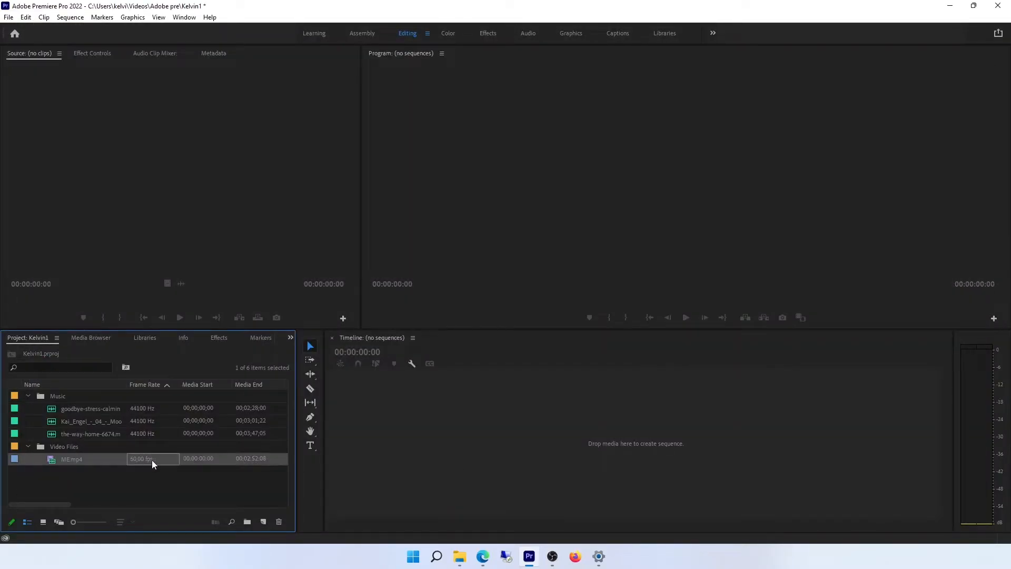
drag(84, 459, 395, 442)
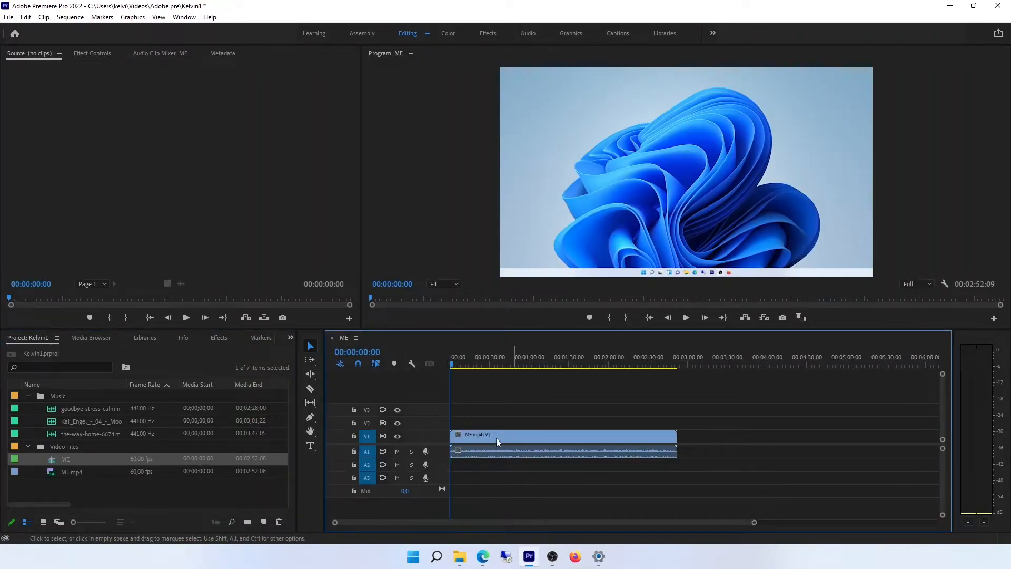
Place the goodbye-stress music at the start of audio track A2 and briefly play the sequence to check it.
click(90, 420)
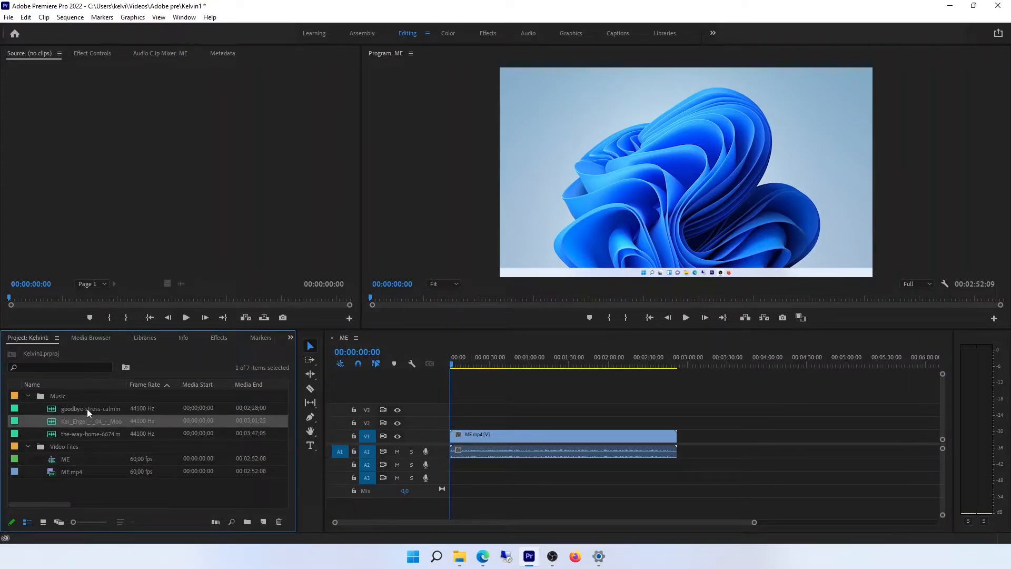
click(82, 409)
drag(84, 407, 456, 472)
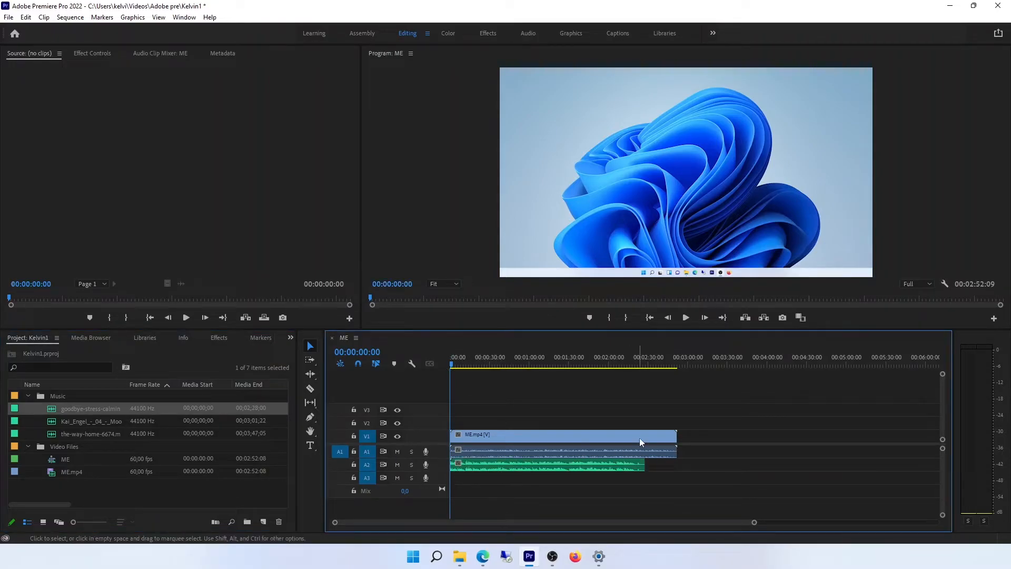
click(686, 320)
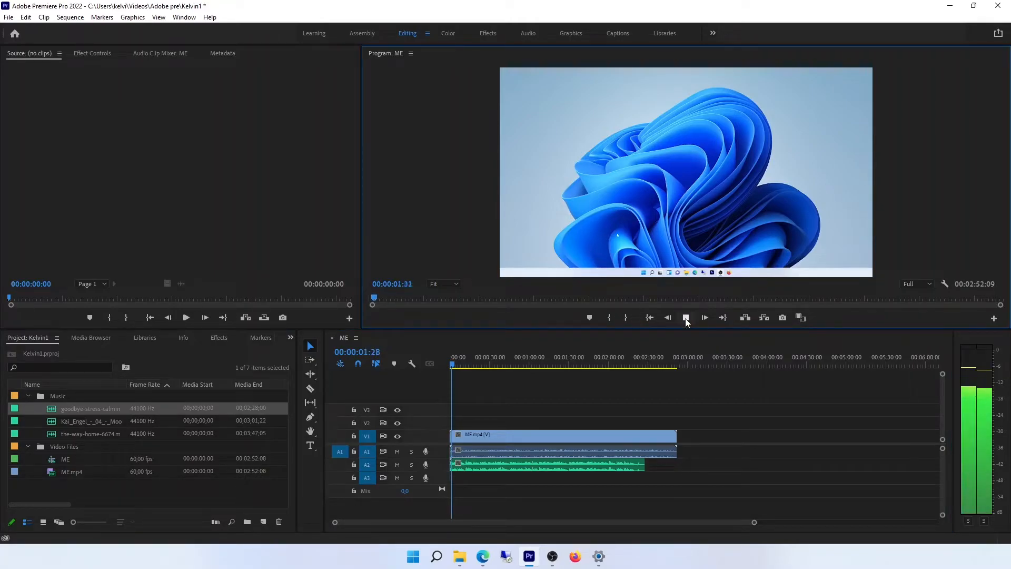
click(685, 317)
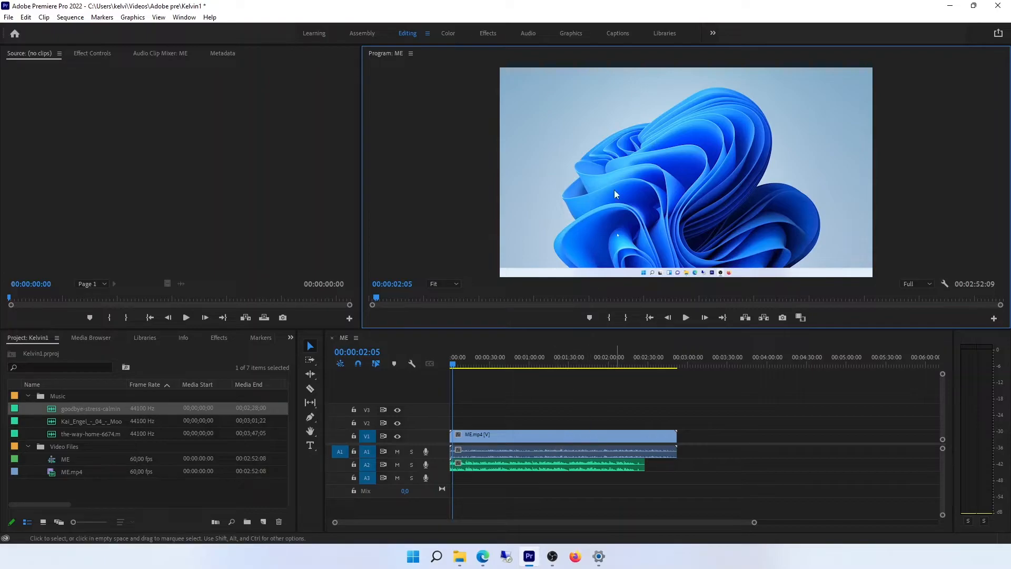
In the Audio workspace, lower the A2 music to -34.2 dB, raise the A1 clip to 9.4 dB, and briefly play the mix.
click(531, 35)
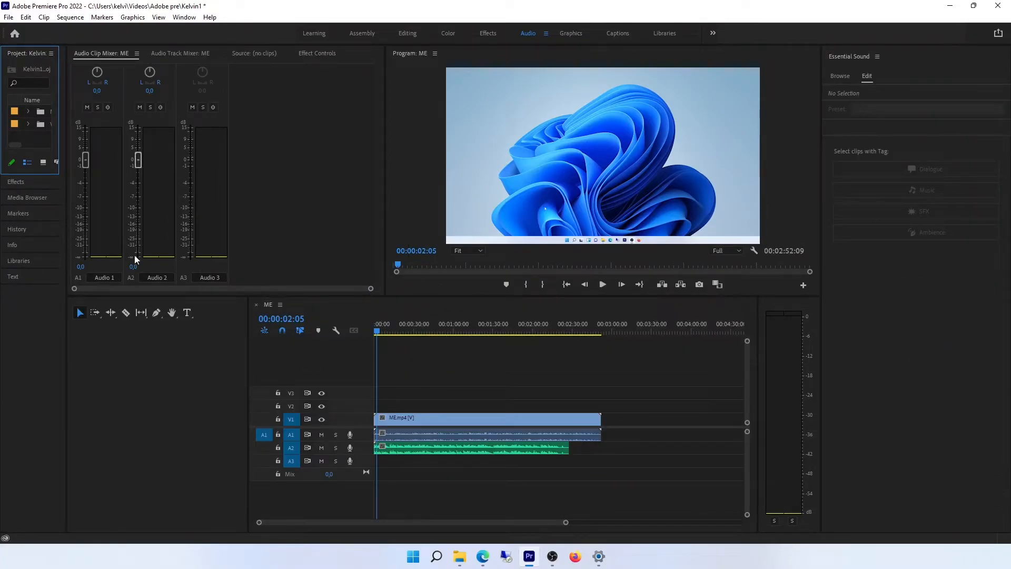
click(427, 435)
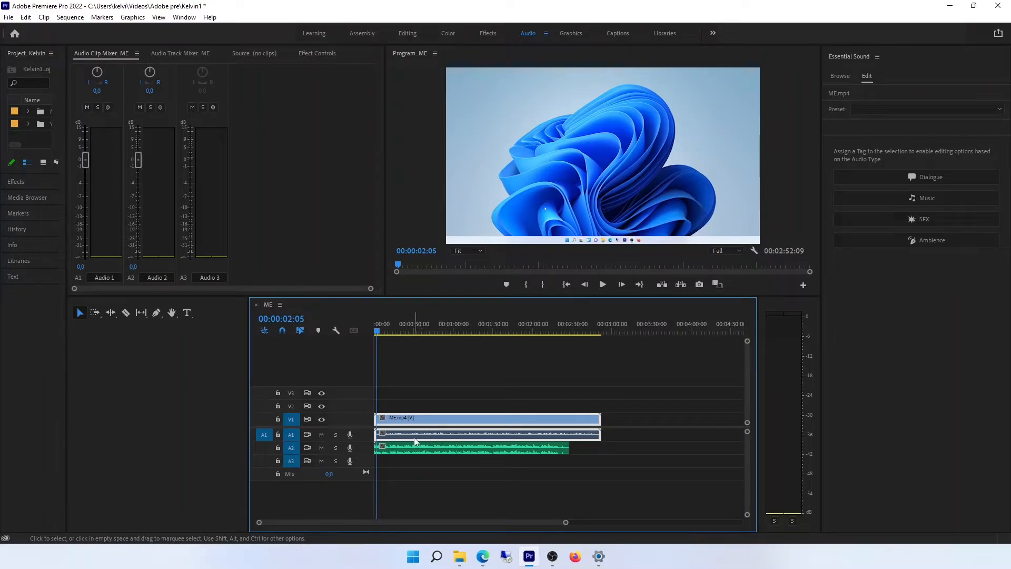
click(438, 449)
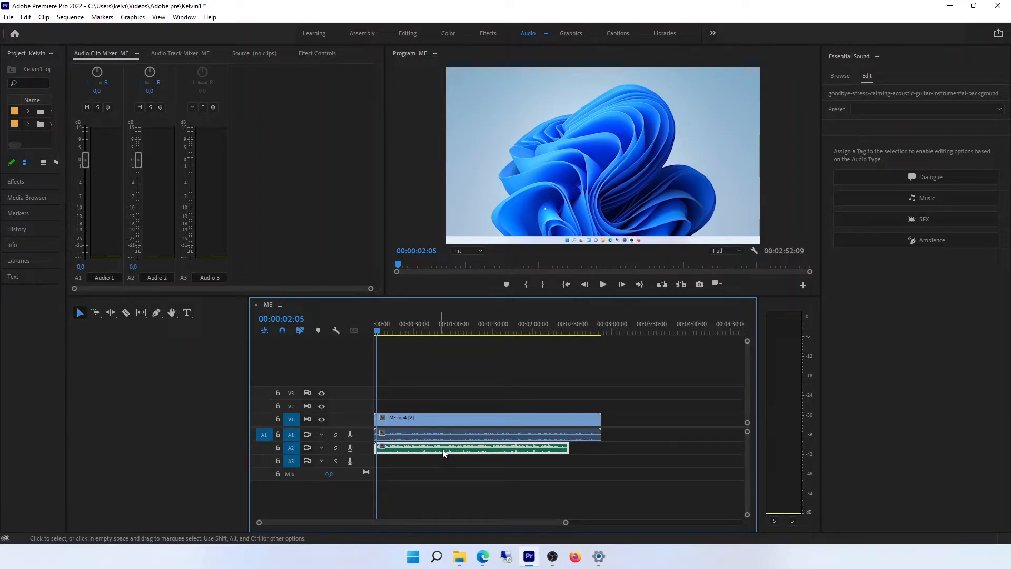
drag(138, 160, 138, 251)
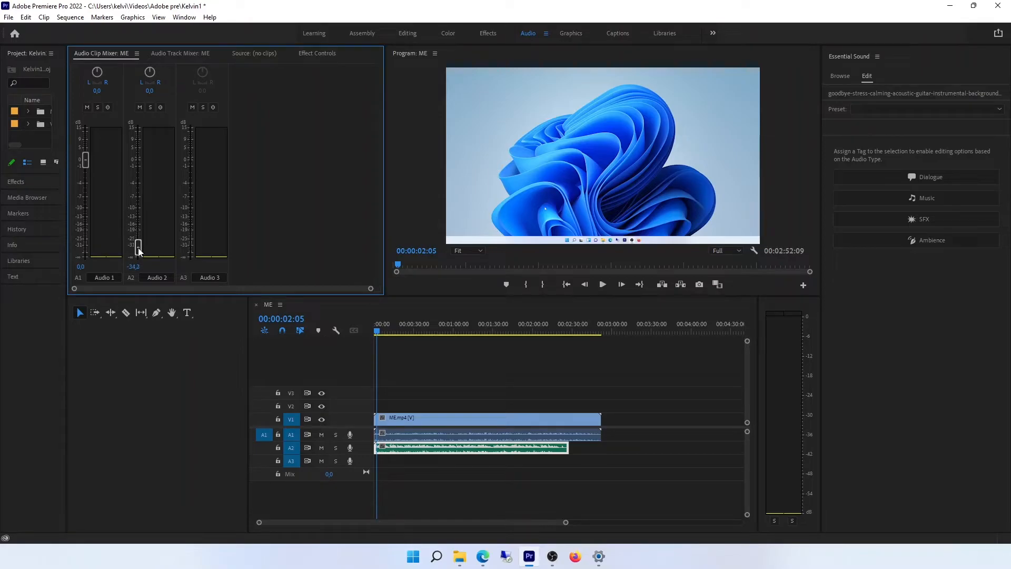
drag(86, 160, 85, 141)
click(604, 286)
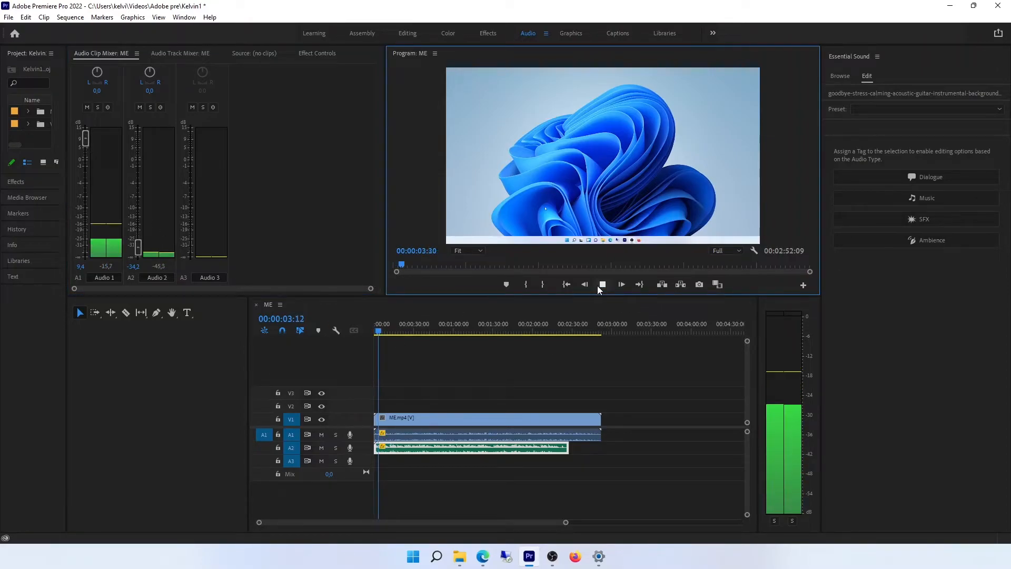
click(598, 285)
Raise the A2 music to -18.9 dB and the A1 clip audio to 12.1 dB while playing the sequence.
drag(138, 249, 138, 229)
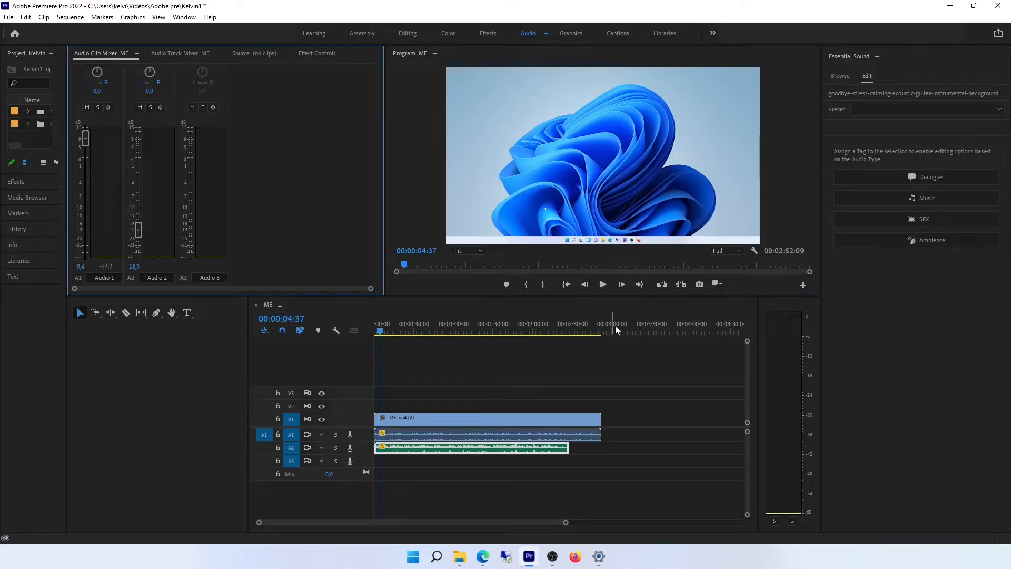
click(601, 287)
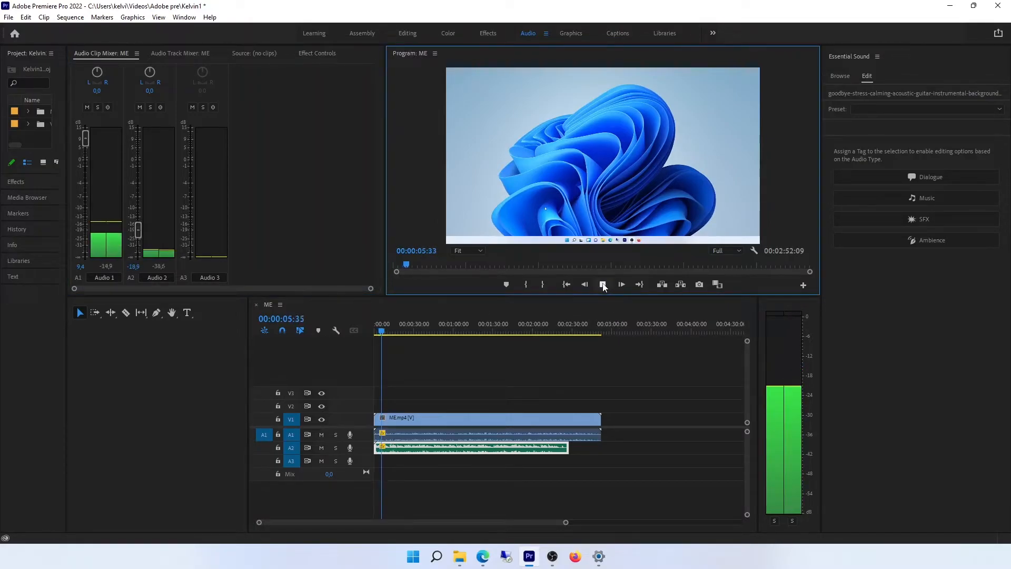
drag(87, 142, 85, 134)
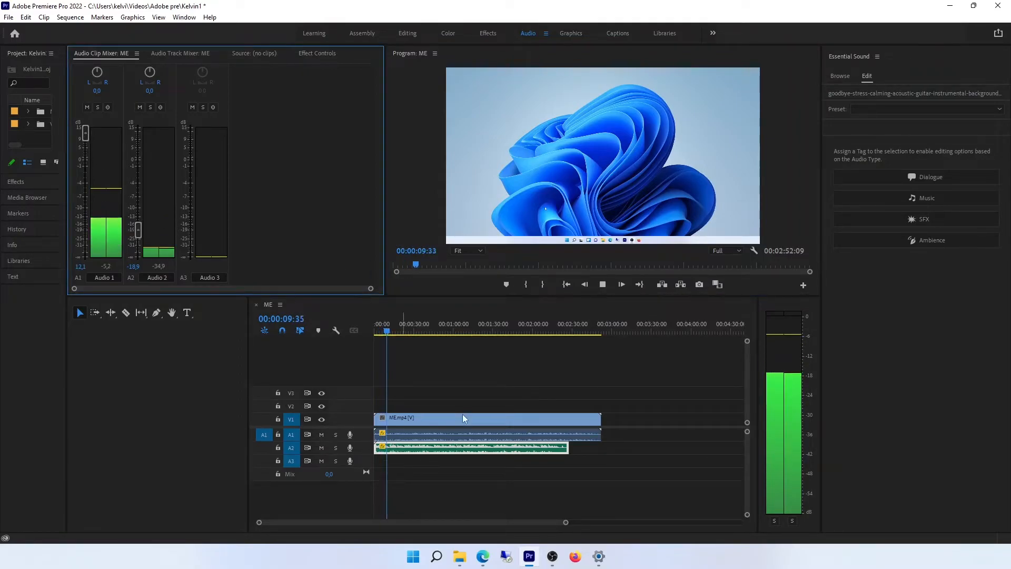
click(602, 287)
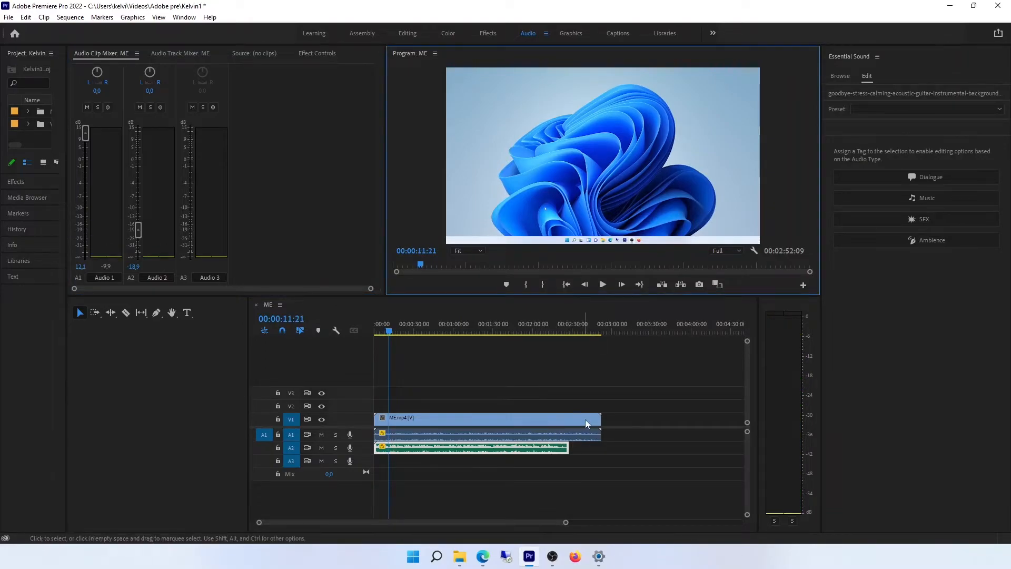
Duplicate the music clip on A2 so the copy starts at about 37 seconds, and trim its end to the end of the video.
right_click(552, 448)
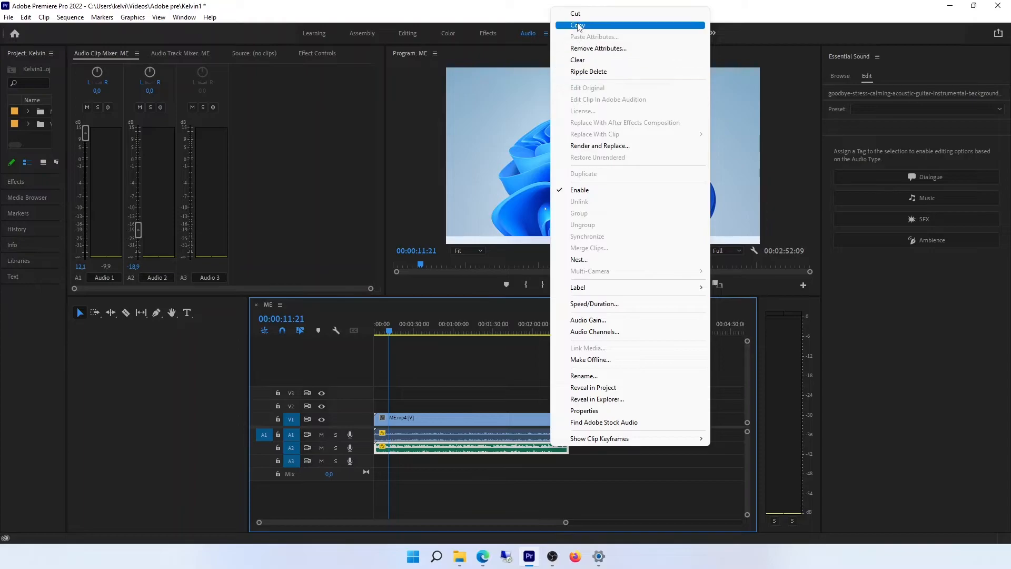
click(582, 455)
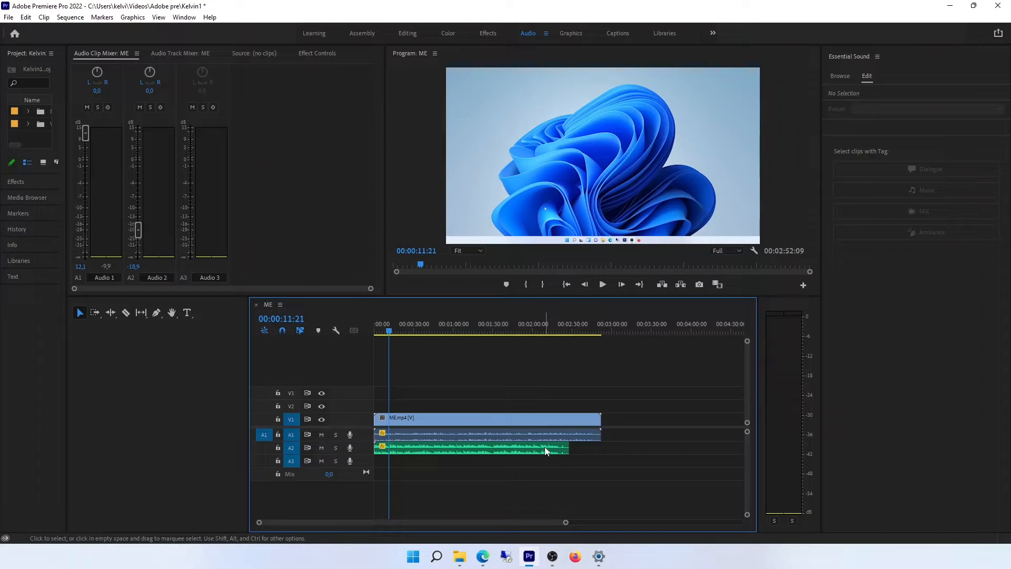
drag(545, 447, 615, 448)
drag(618, 449, 601, 449)
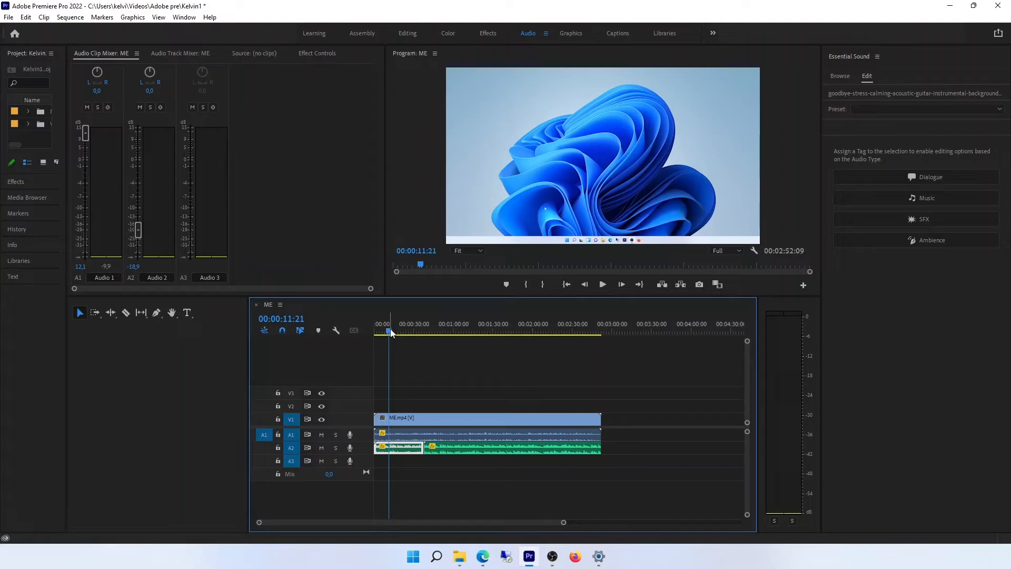
Play the sequence from about 33 seconds to check the join between the two music clips.
drag(390, 331, 414, 332)
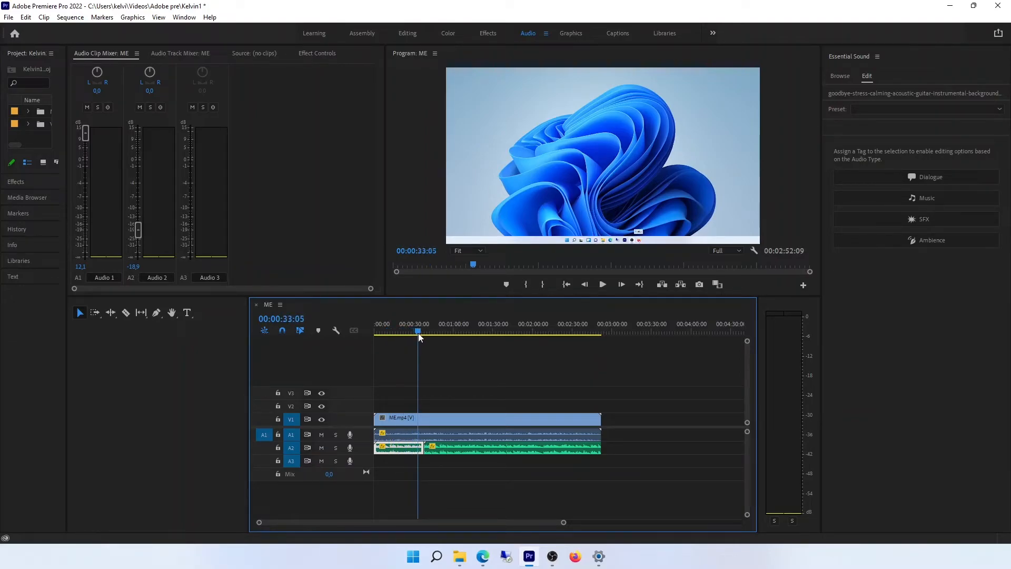
click(602, 285)
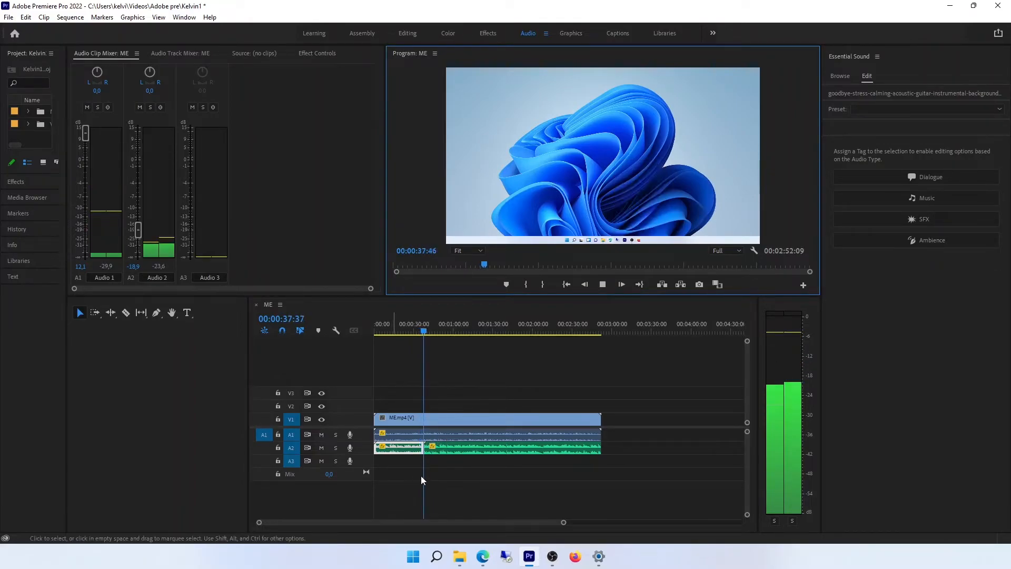
click(602, 284)
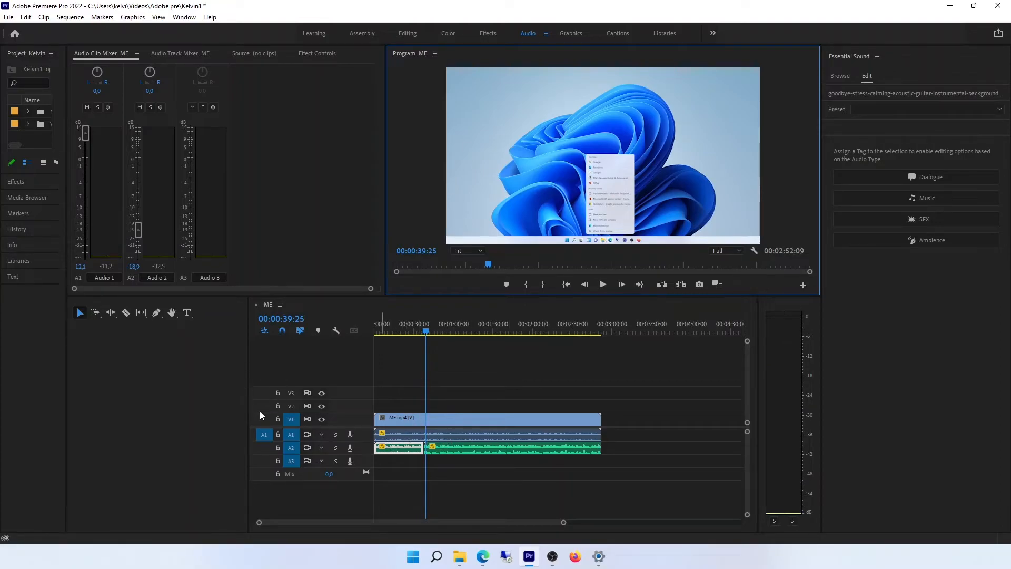
Razor-cut the ME.mp4 clip at about 50 seconds and 1 minute, and delete the section between the cuts.
click(441, 434)
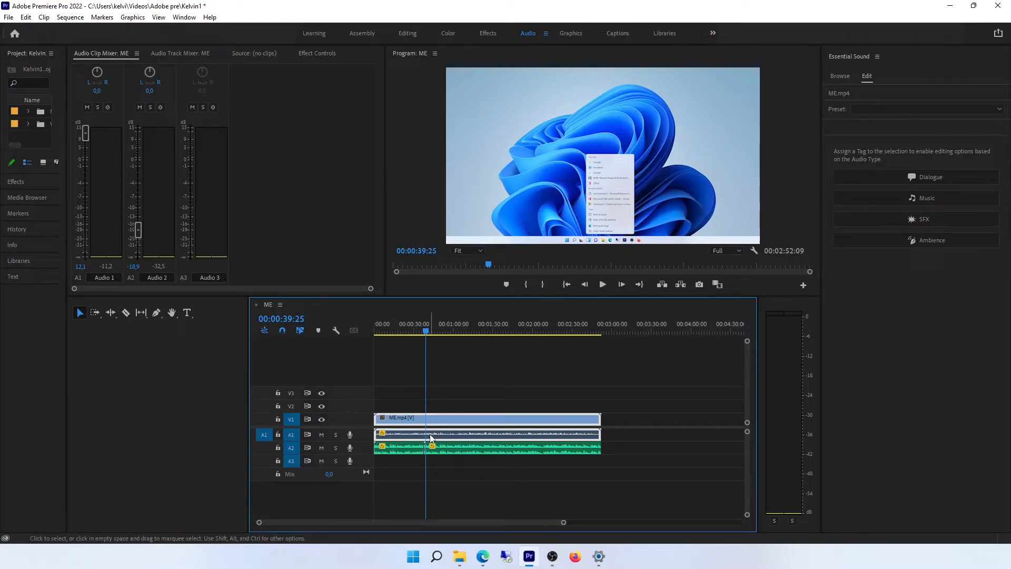
click(126, 313)
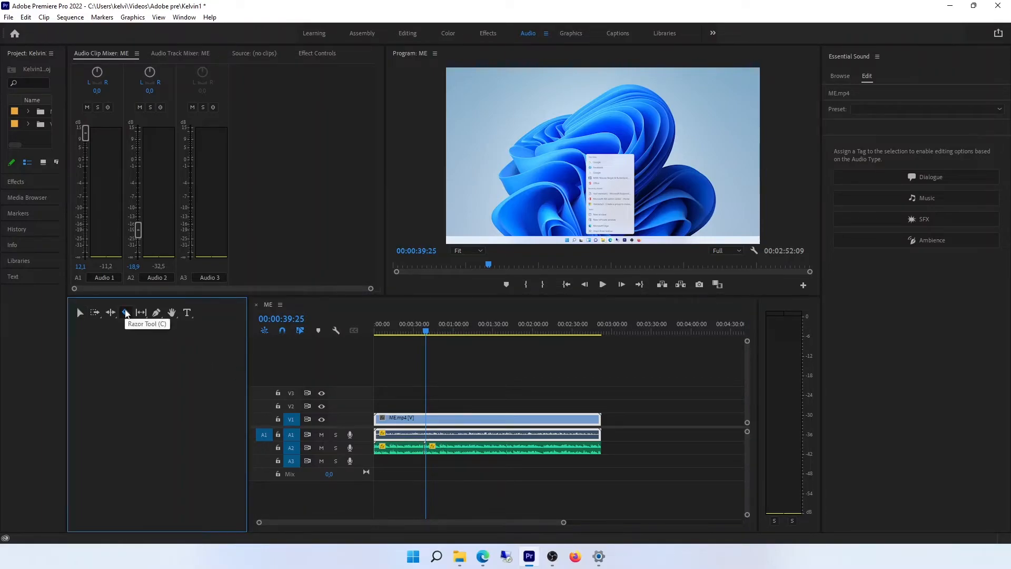
click(441, 434)
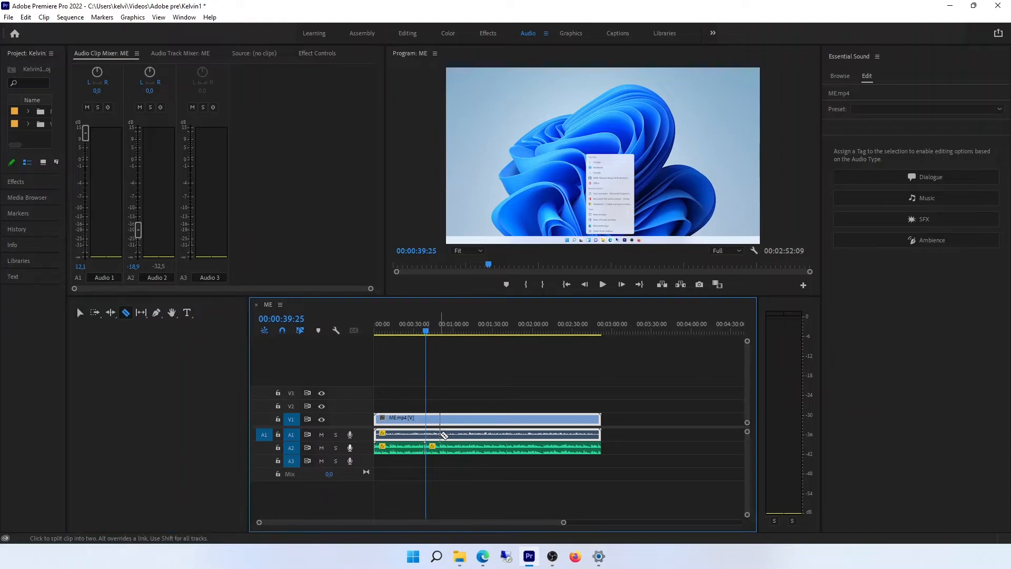
click(440, 434)
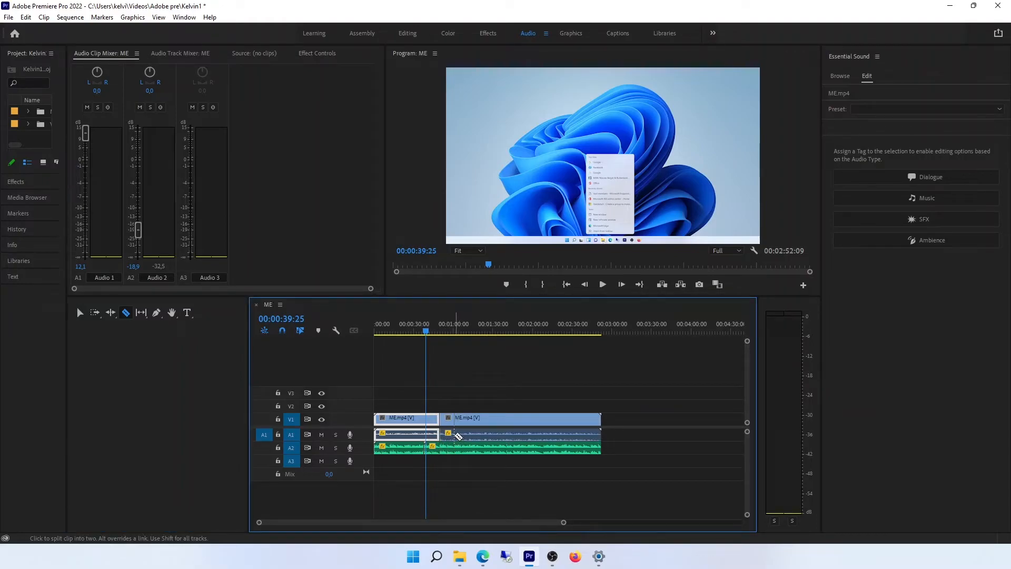
click(455, 434)
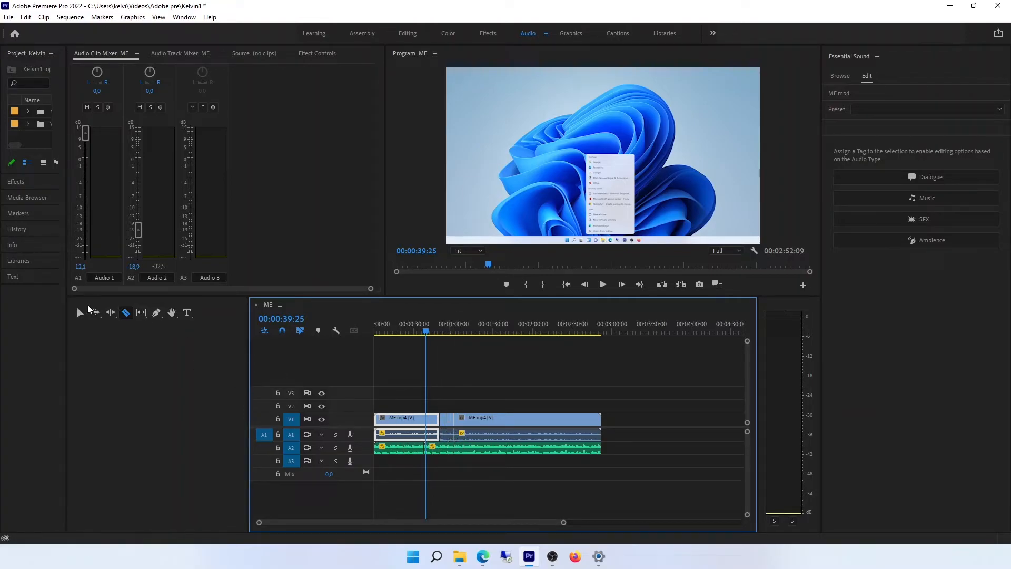
click(79, 312)
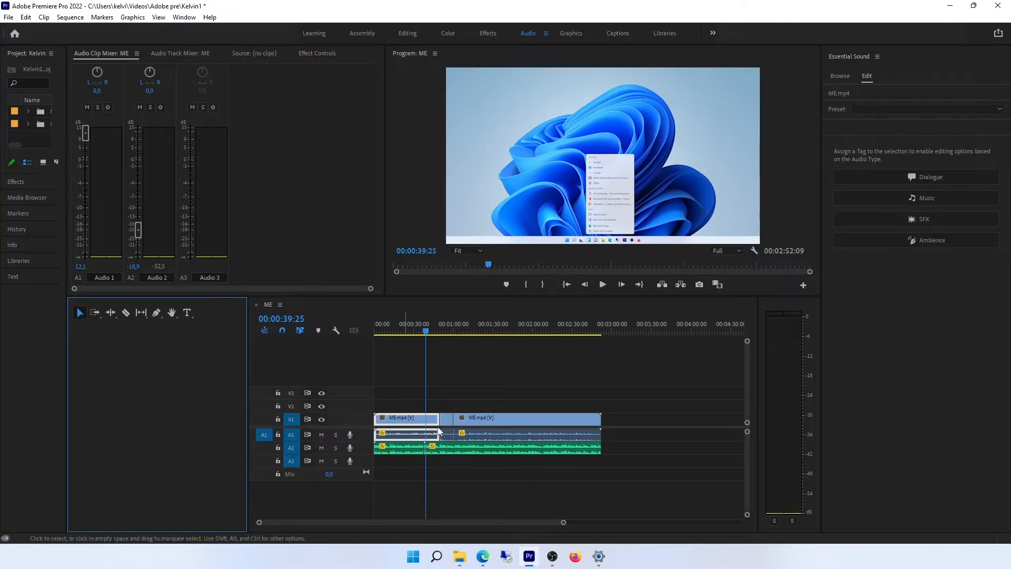
click(448, 434)
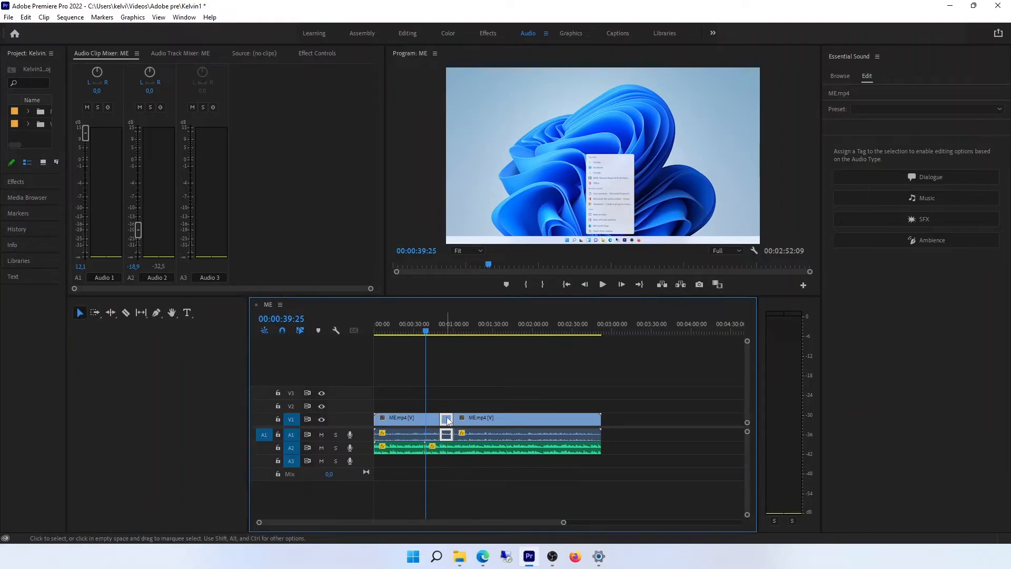
key(Delete)
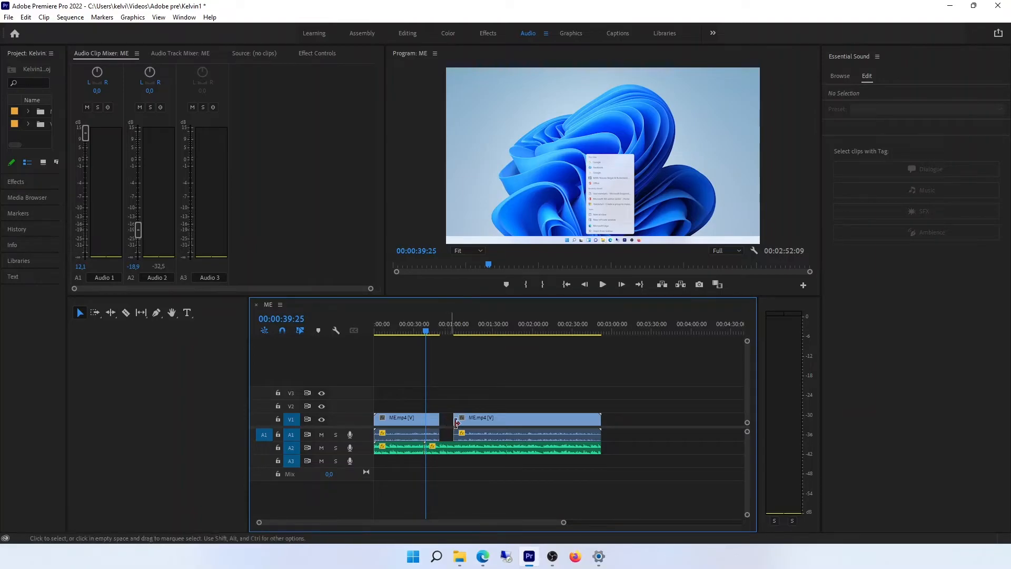
Move the second ME.mp4 clip against the first to close the gap, and trim the end of the music to match the video.
mouse_move(479, 421)
mouse_down()
mouse_move(458, 425)
mouse_move(468, 423)
mouse_up()
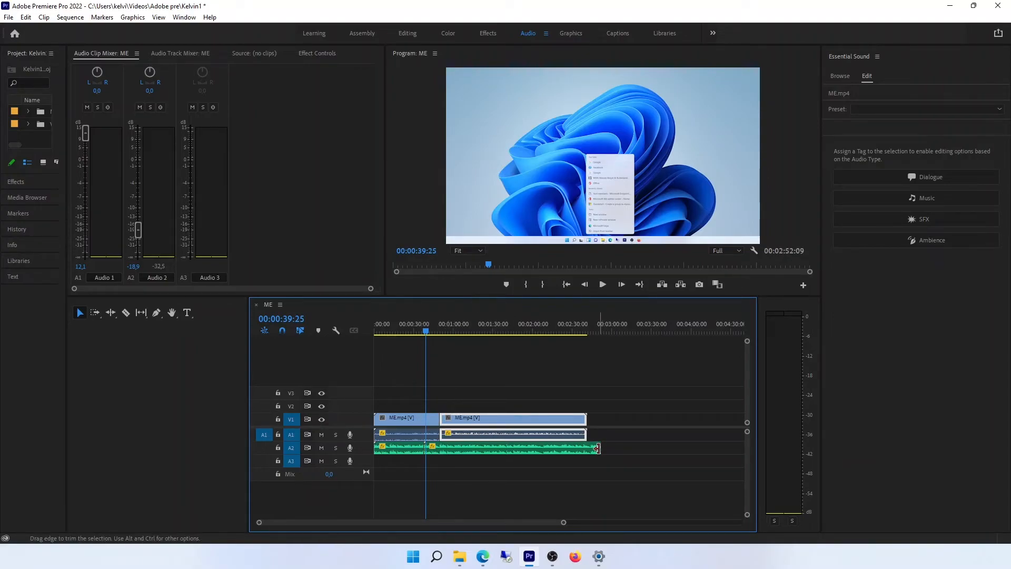
drag(596, 448, 584, 449)
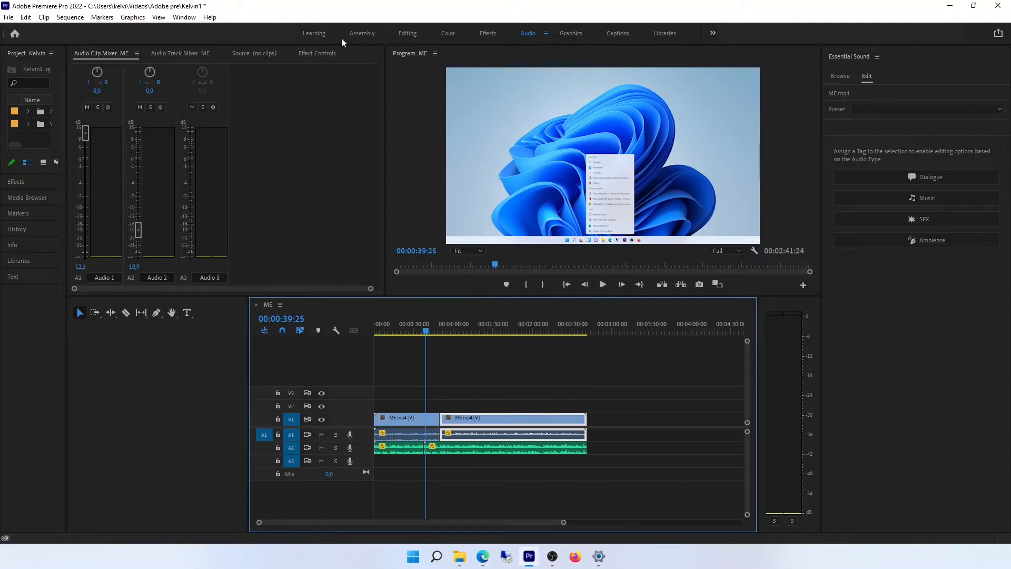
click(63, 19)
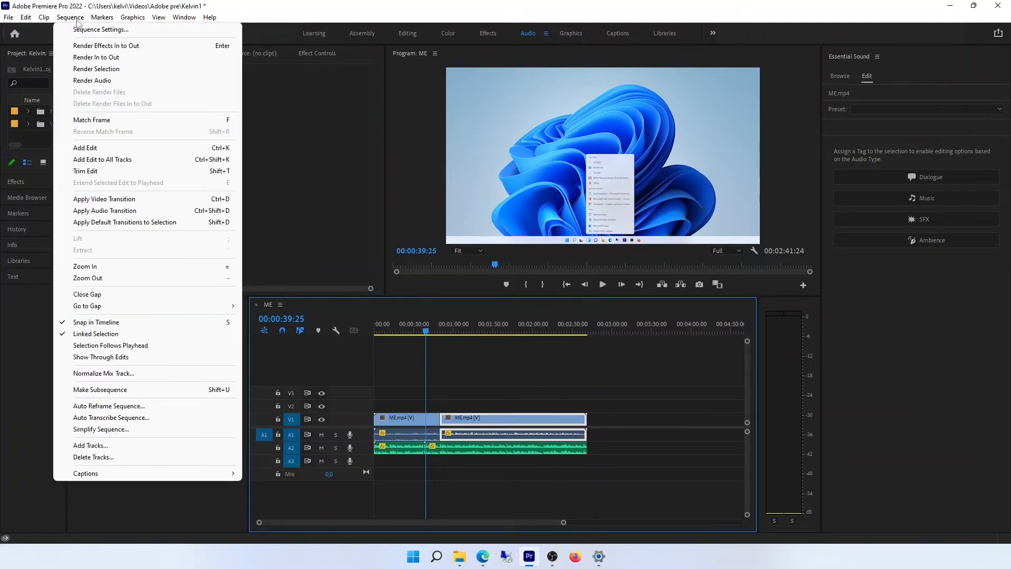
mouse_move(159, 20)
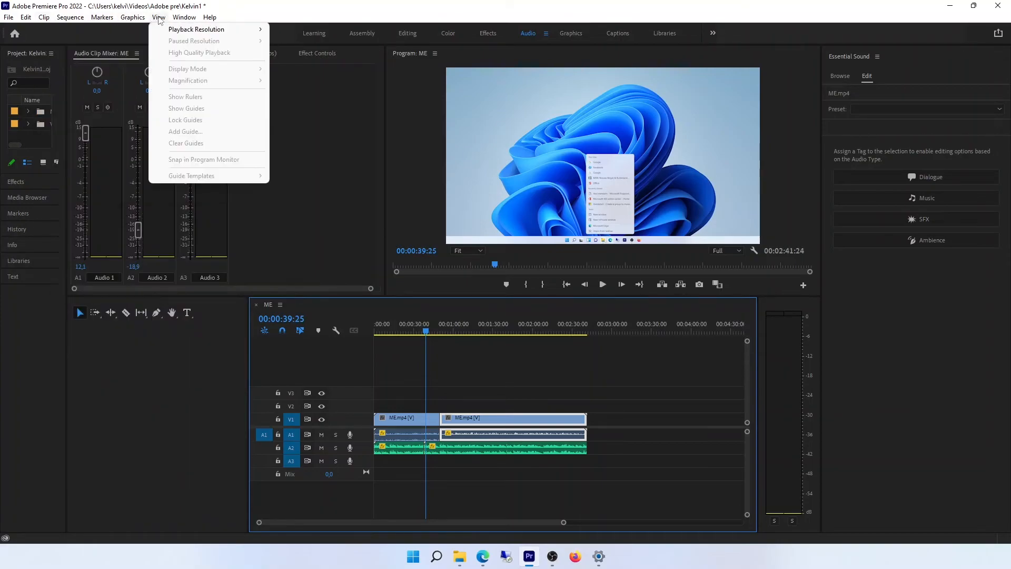
mouse_move(29, 20)
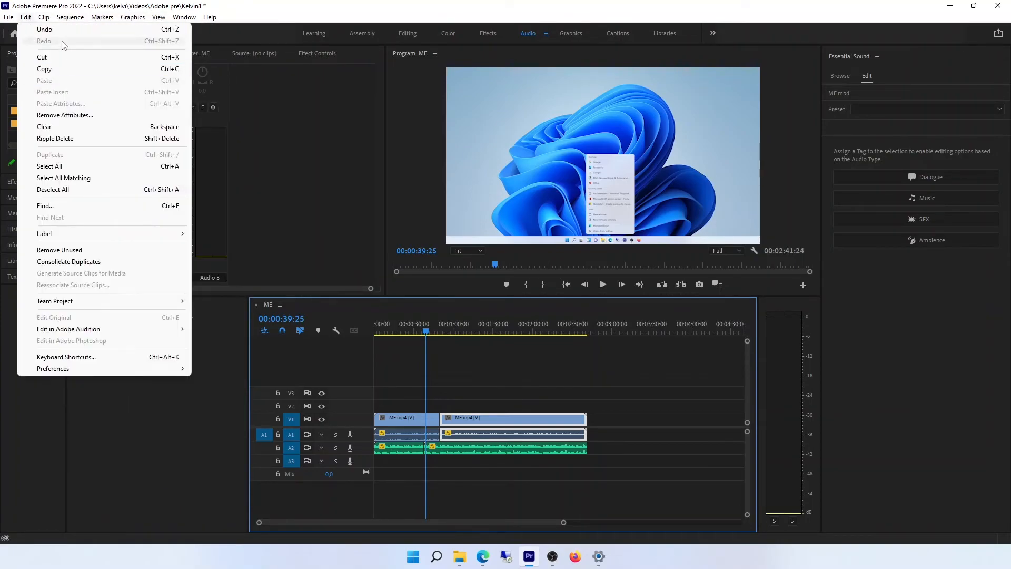
Browse through the Effects, Editing, Assembly, Graphics and Captions workspaces.
click(486, 34)
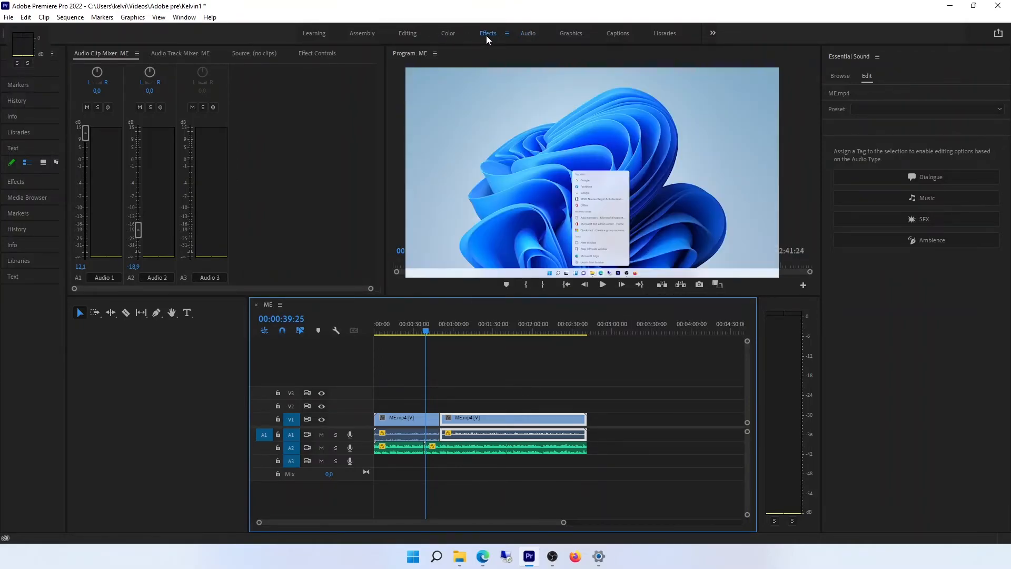
click(408, 34)
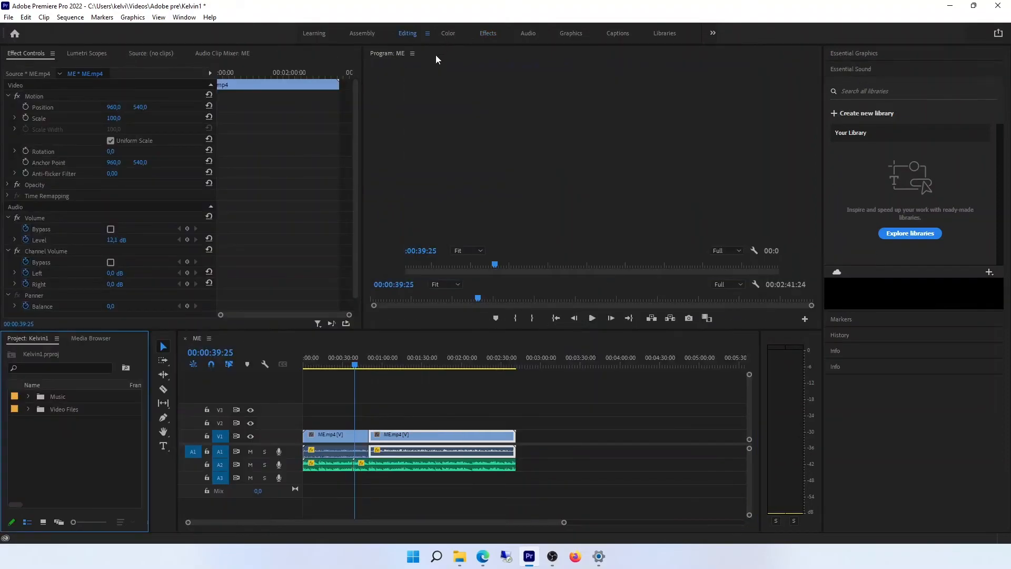
click(365, 40)
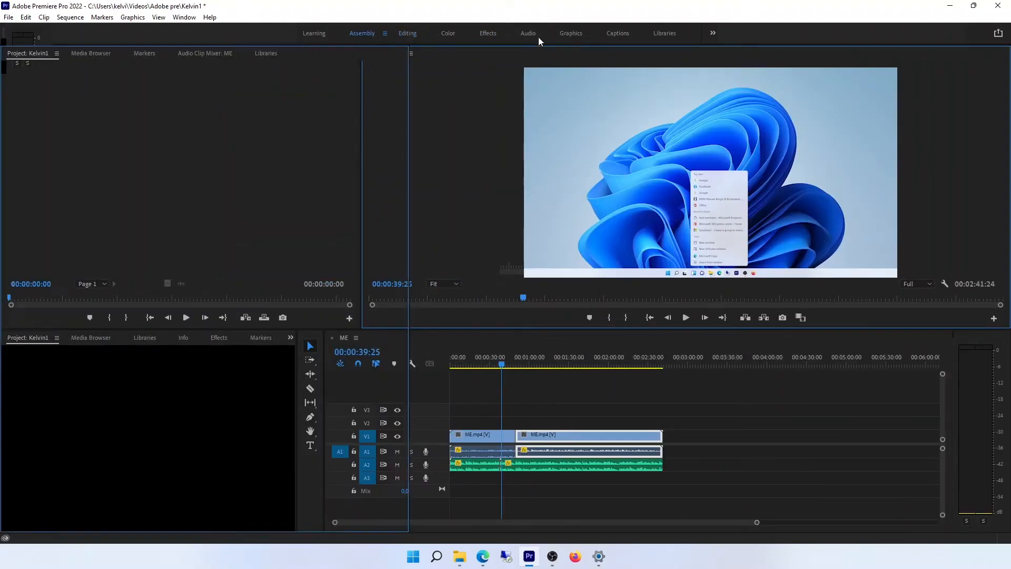
click(567, 33)
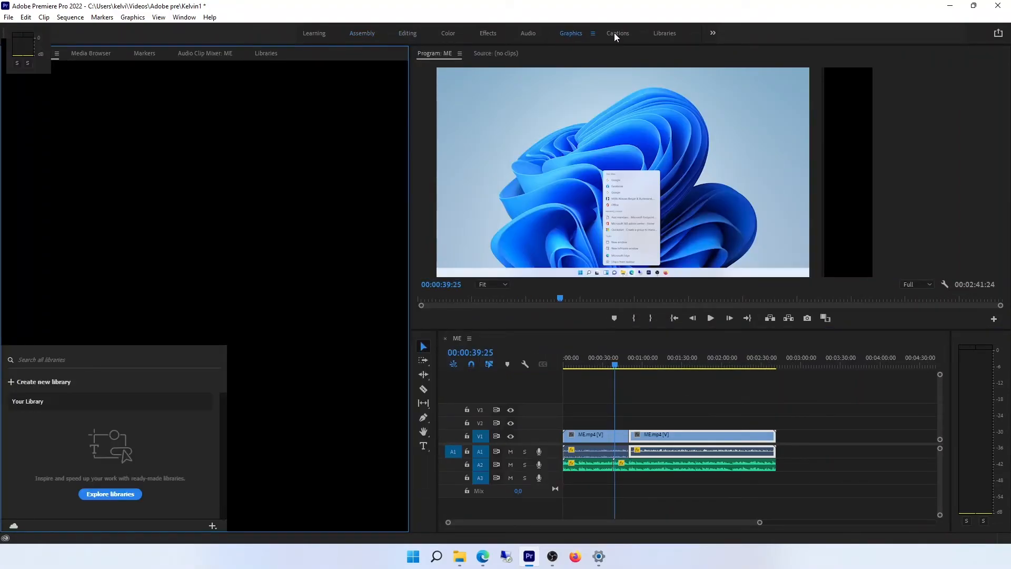
click(613, 33)
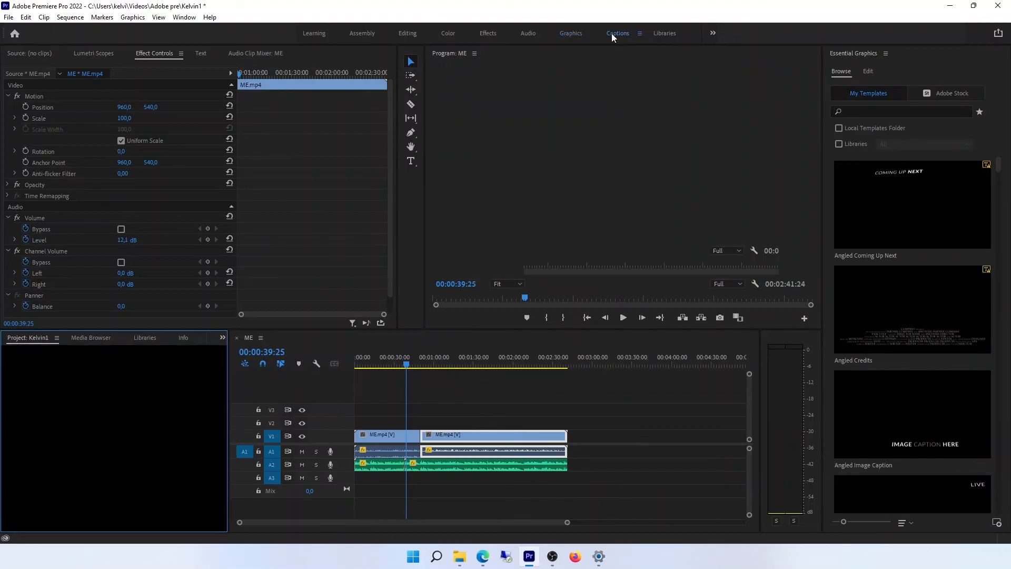